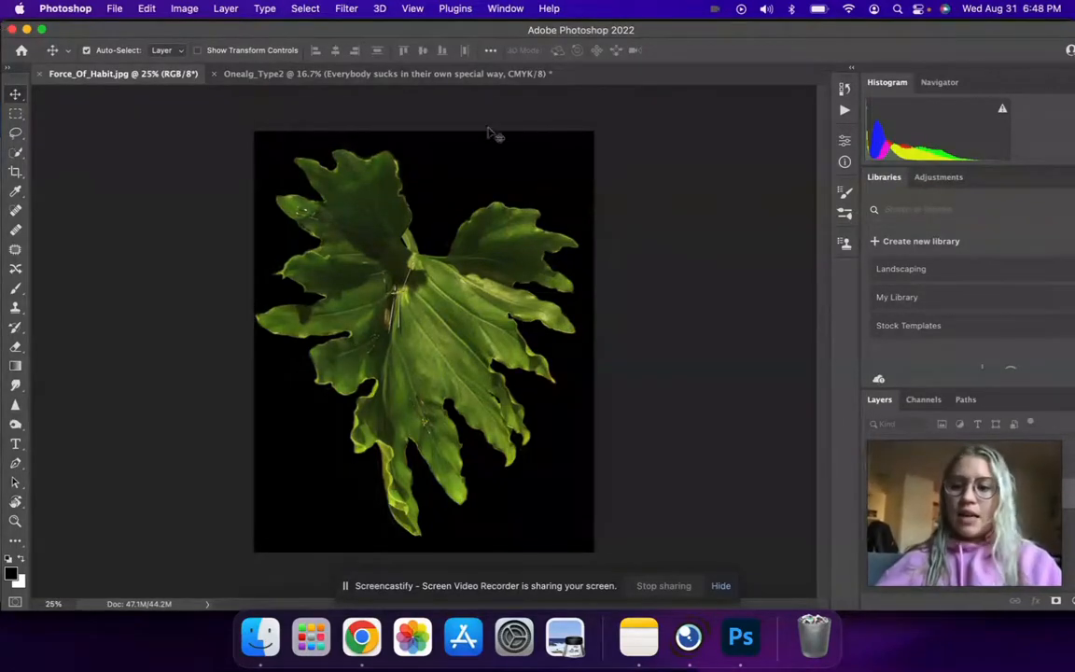
pyautogui.moveTo(908, 464)
pyautogui.moveTo(910, 466); pyautogui.dragTo(661, 135)
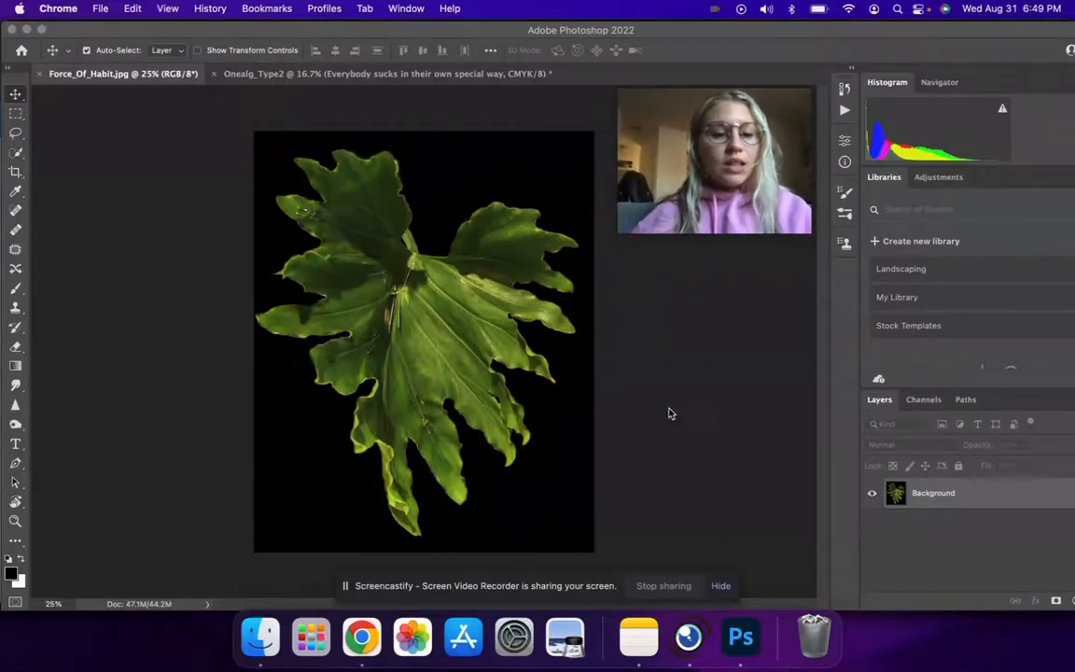
pyautogui.click(100, 9)
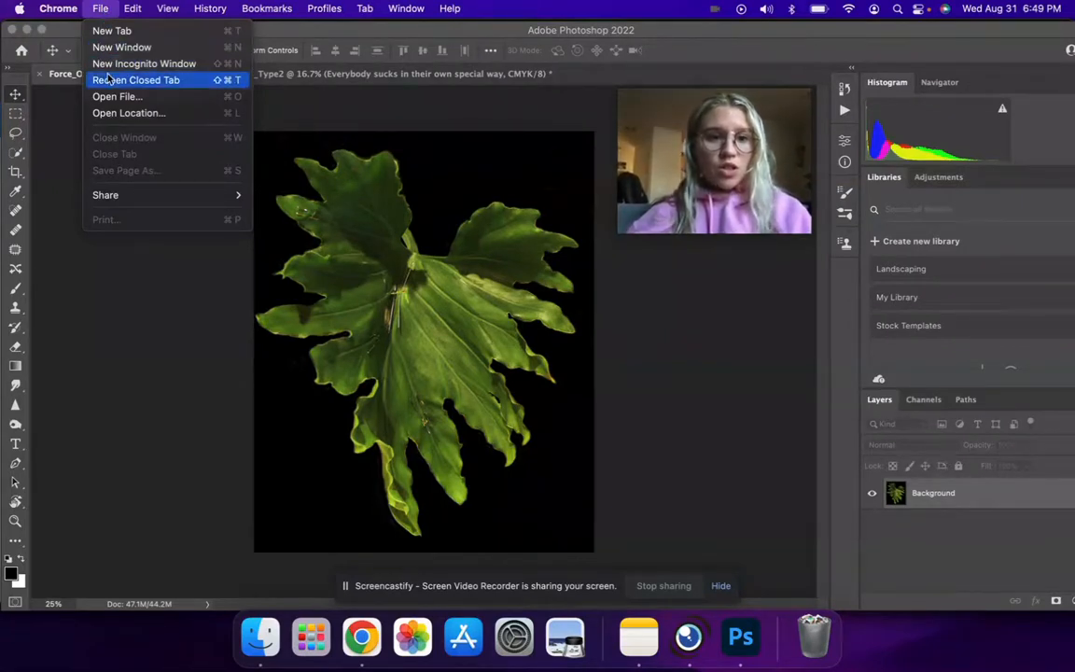
pyautogui.click(42, 172)
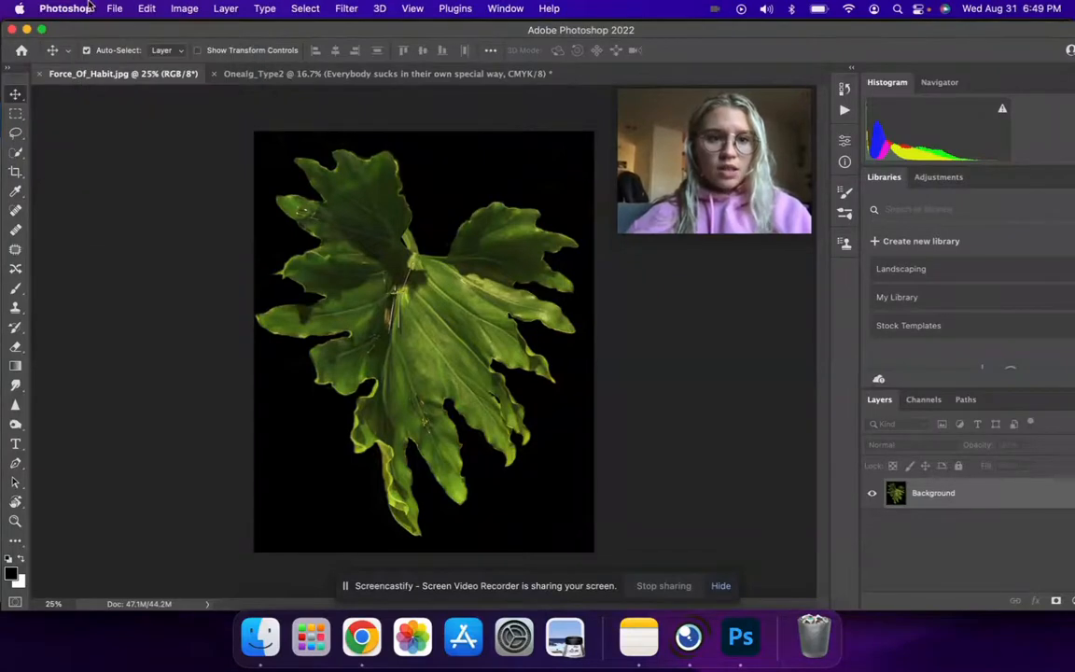
# Step: Start a new document and name it Onealg_type3
pyautogui.click(113, 9)
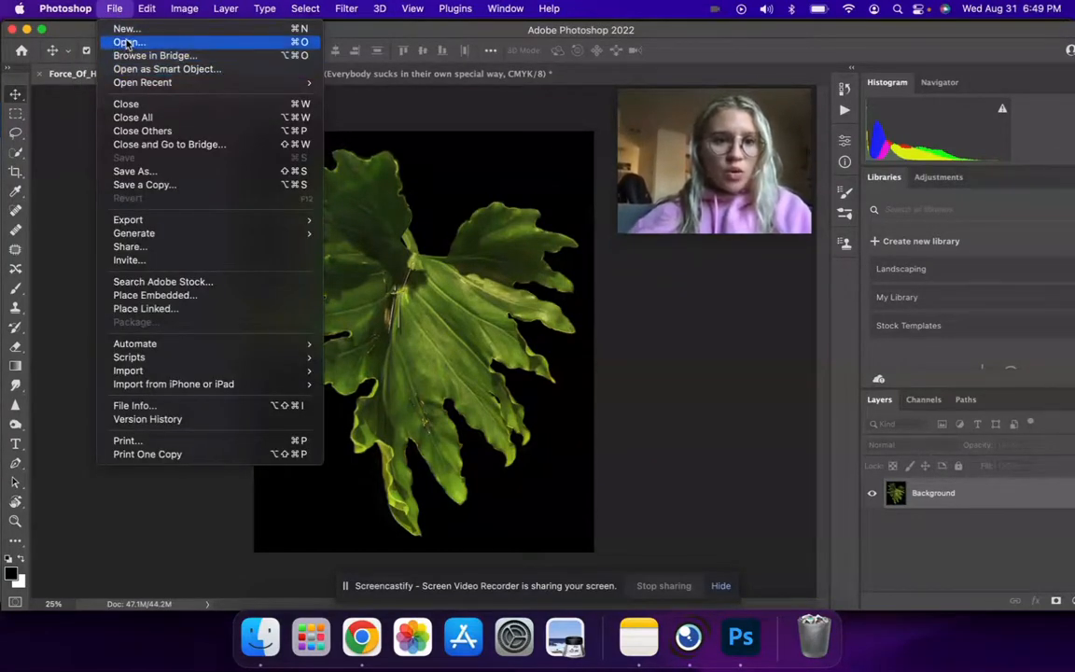
pyautogui.click(126, 31)
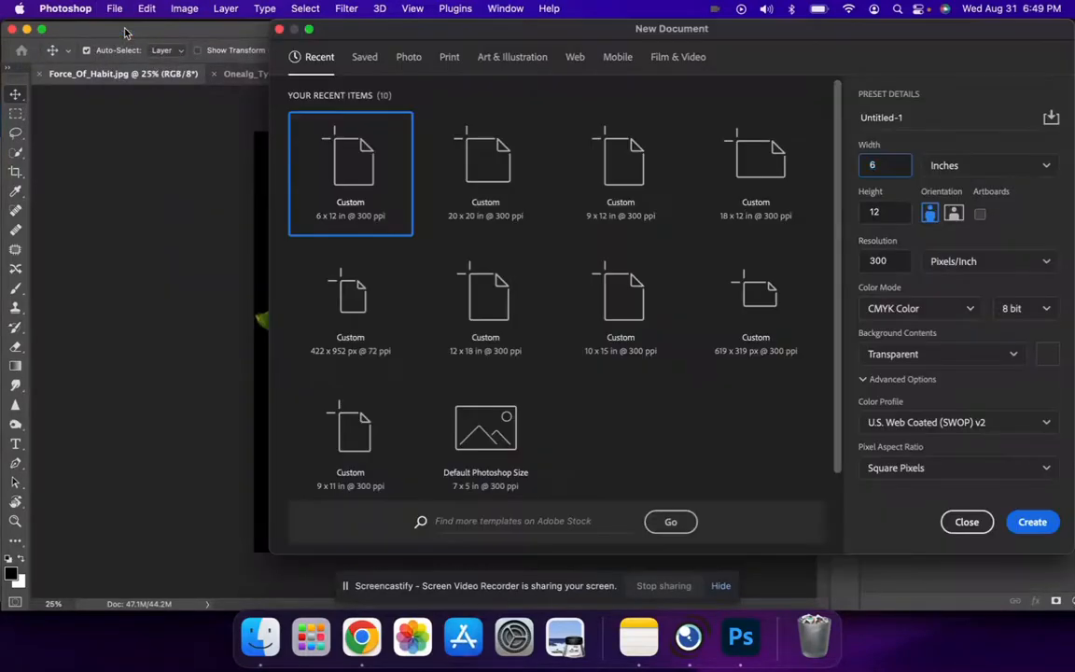
pyautogui.moveTo(555, 33); pyautogui.dragTo(337, 114)
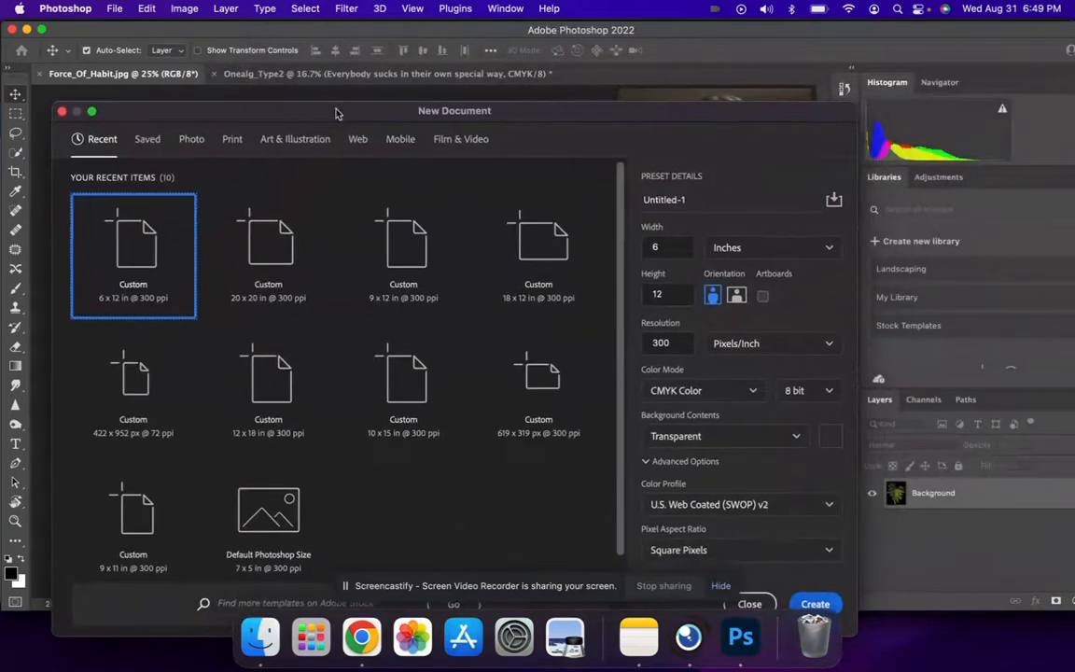
pyautogui.click(681, 93)
pyautogui.moveTo(570, 127); pyautogui.dragTo(573, 62)
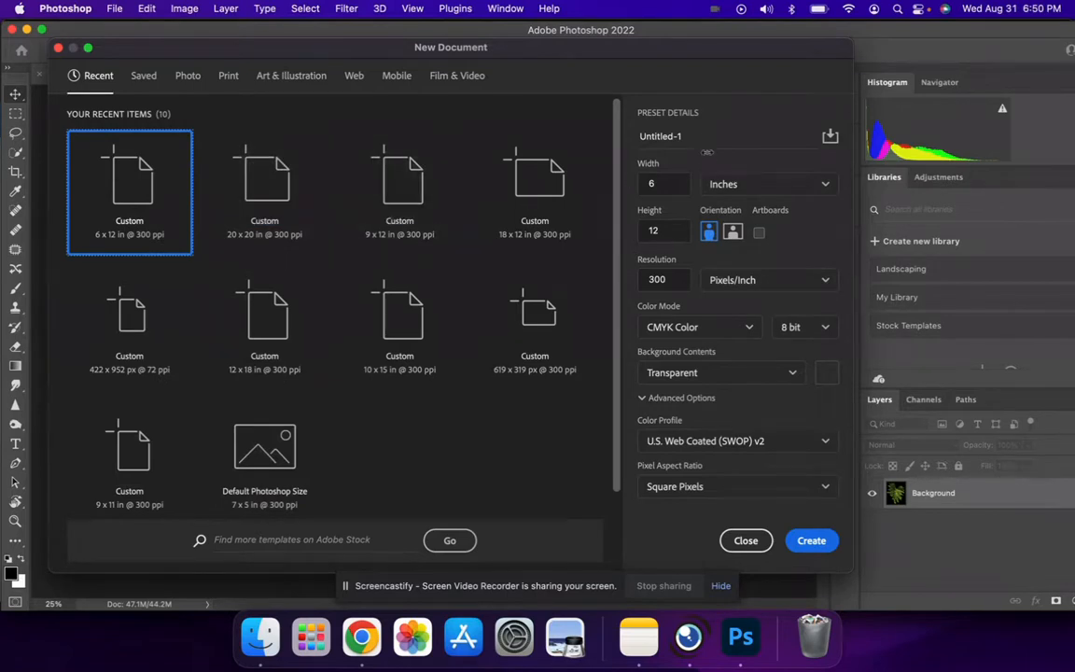
pyautogui.click(689, 138)
pyautogui.tripleClick(689, 137)
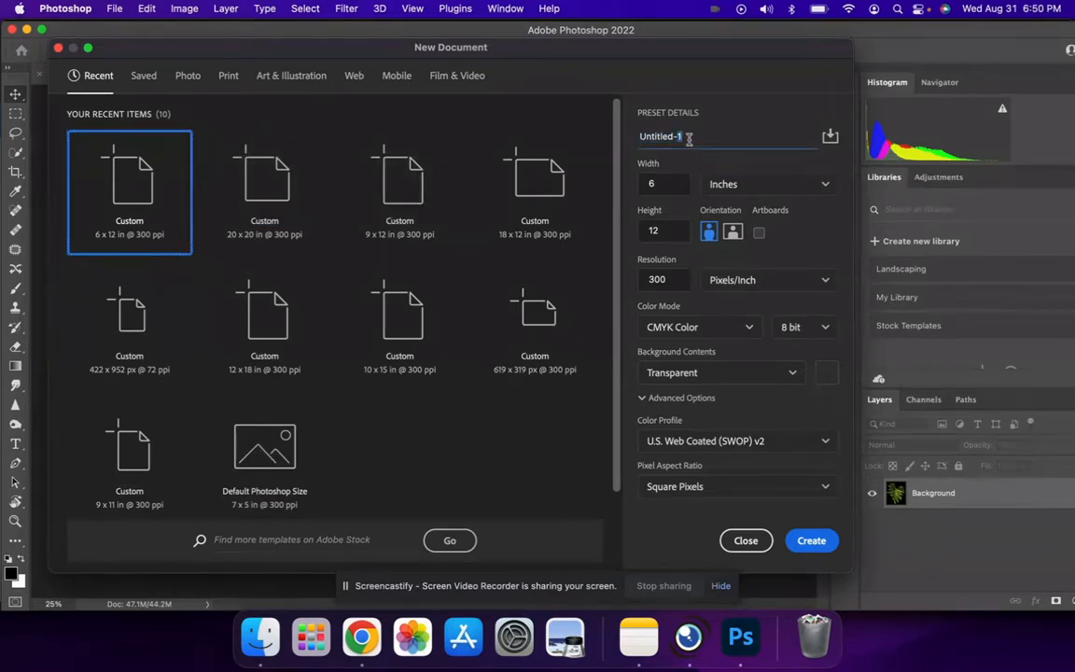
pyautogui.write('Onealg_')
pyautogui.write('type3')
# Step: Set the new document's width to 16 inches and its orientation to landscape
pyautogui.click(663, 183)
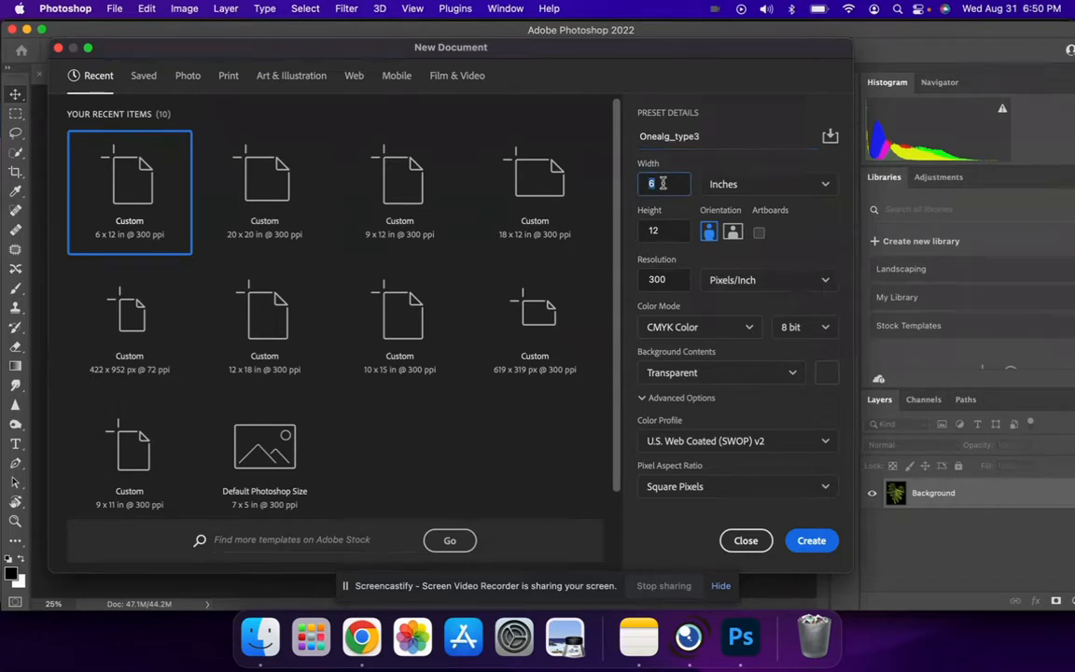
pyautogui.click(732, 185)
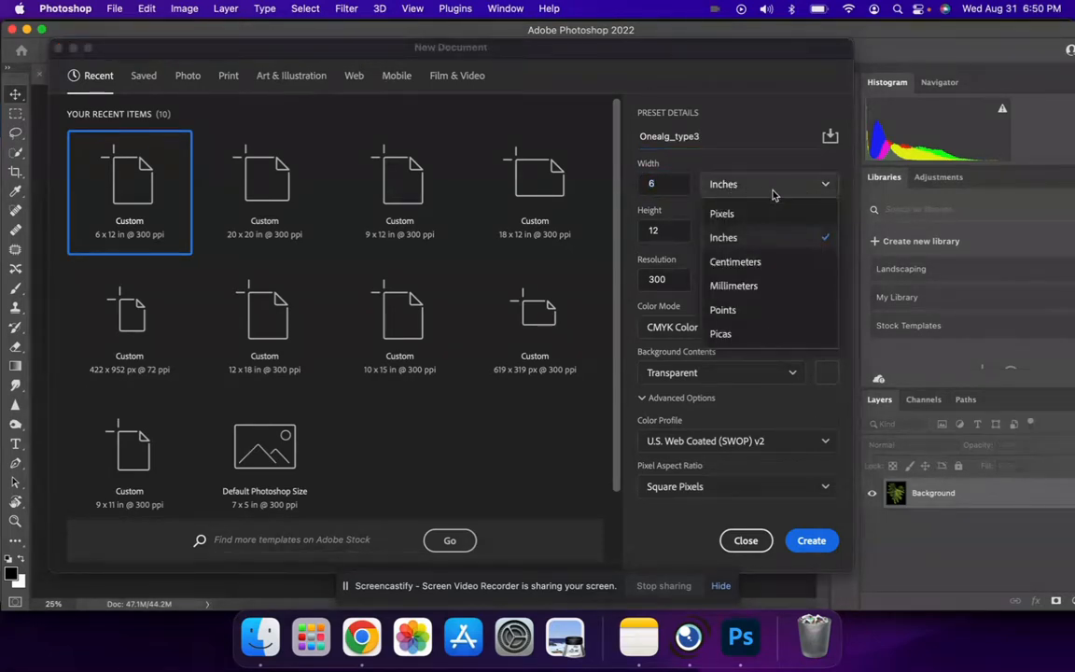
pyautogui.click(761, 239)
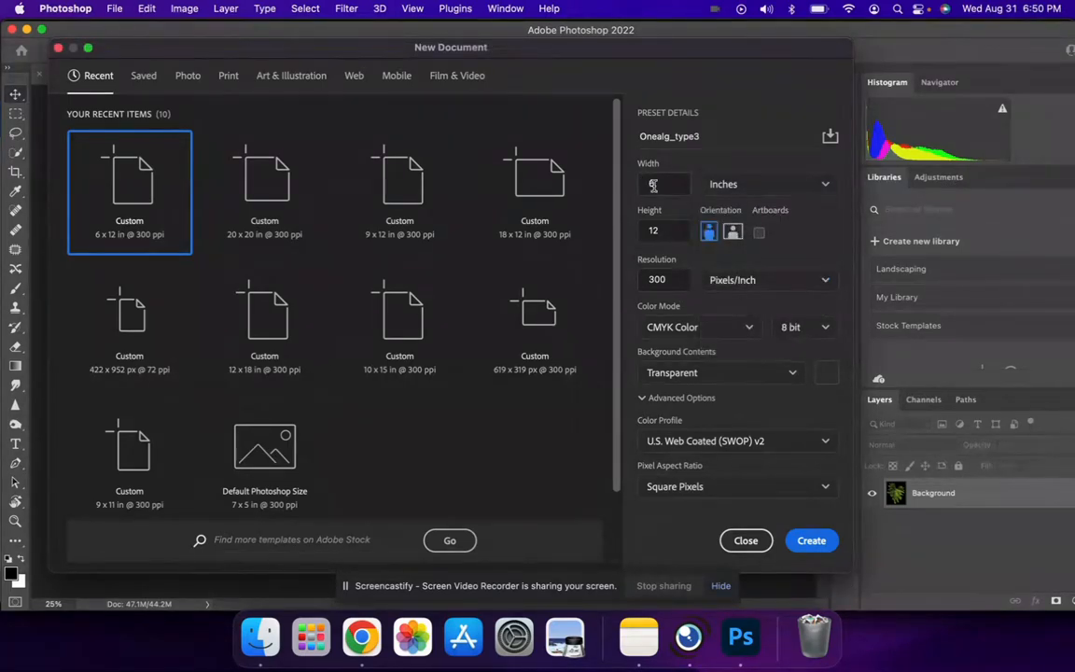
pyautogui.click(653, 184)
pyautogui.moveTo(654, 184); pyautogui.dragTo(668, 193)
pyautogui.press('BackSpace')
pyautogui.write('16')
pyautogui.click(731, 234)
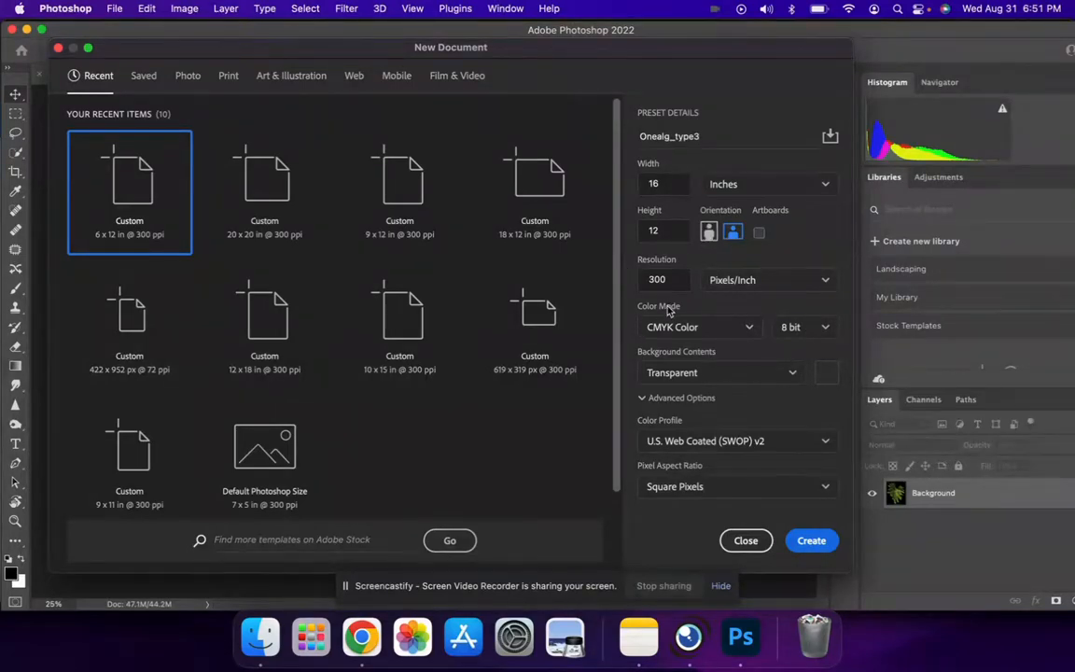
# Step: Create the document, keeping CMYK Color as color mode and Transparent as background contents
pyautogui.click(723, 327)
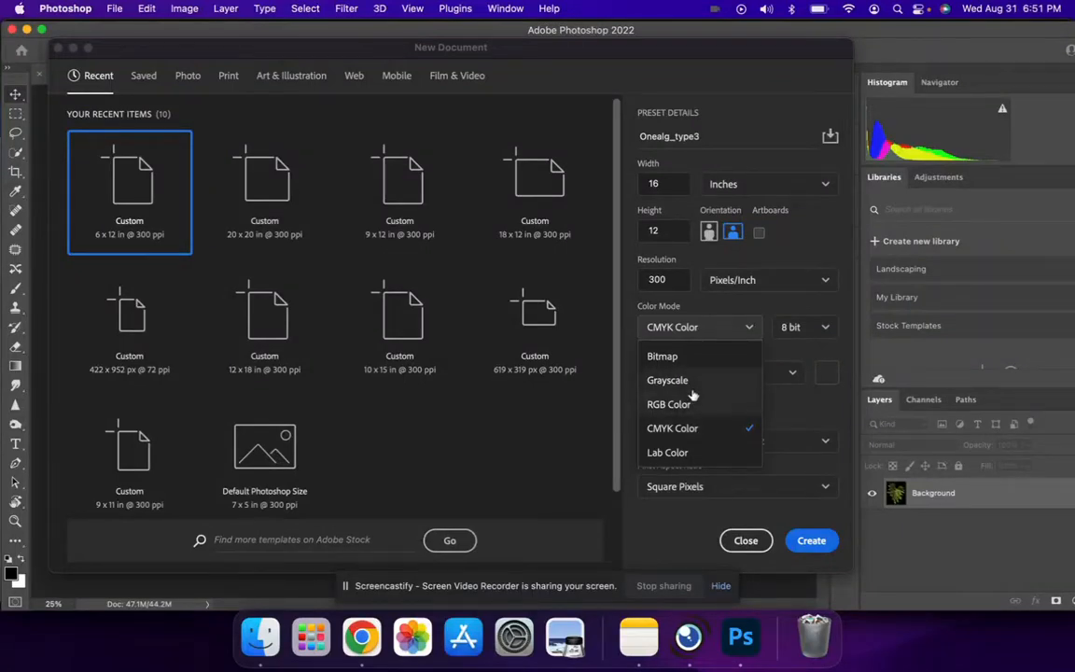
pyautogui.click(742, 313)
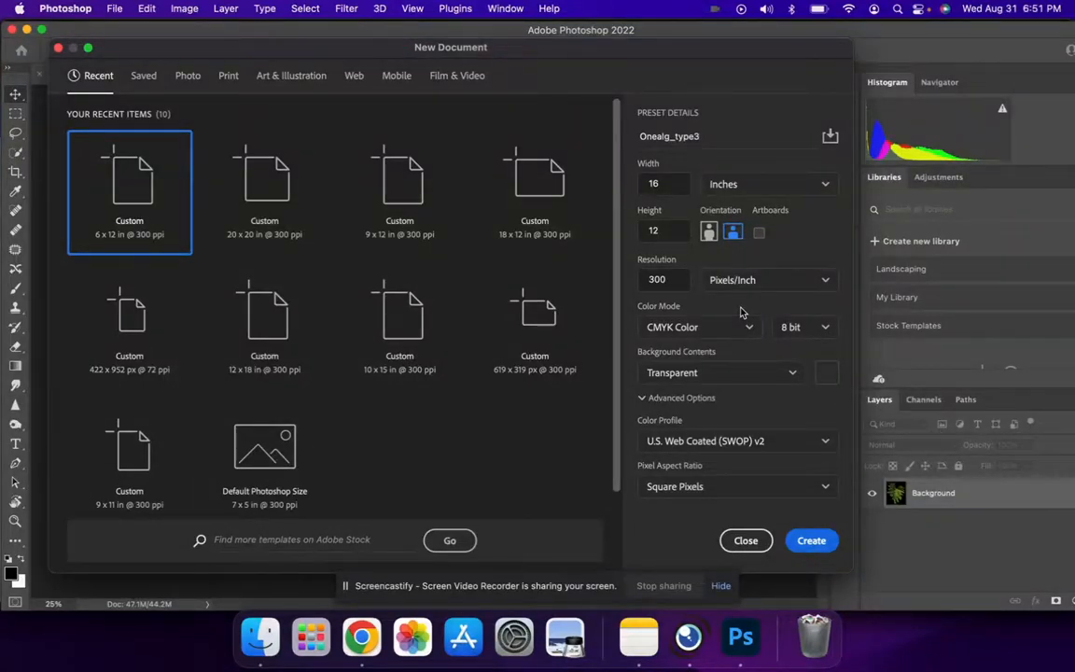
pyautogui.click(744, 372)
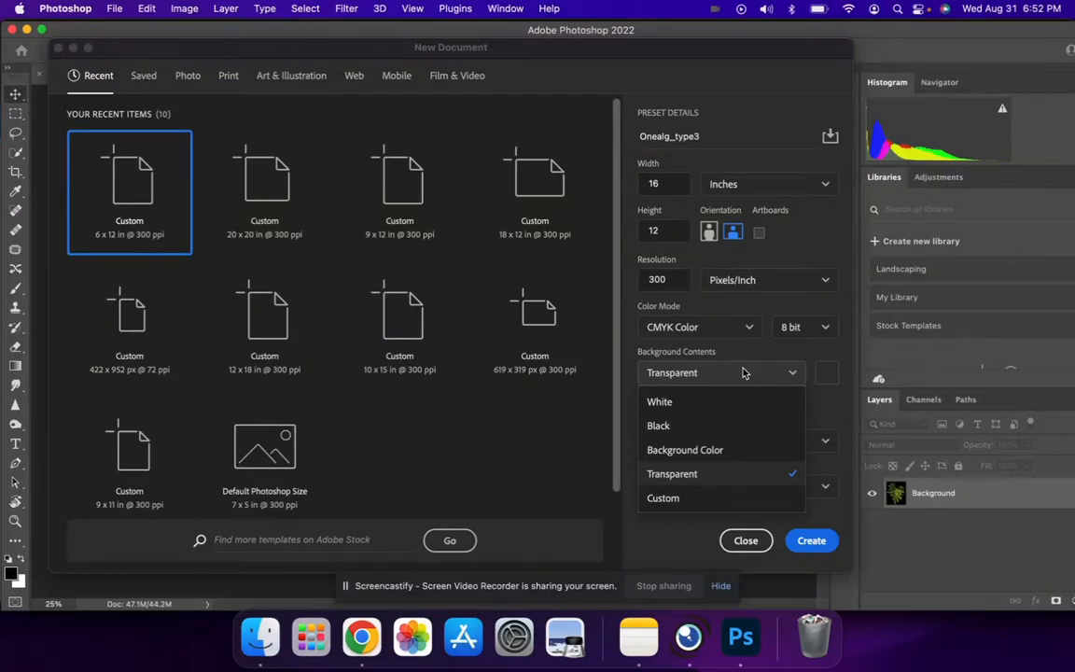
pyautogui.click(744, 374)
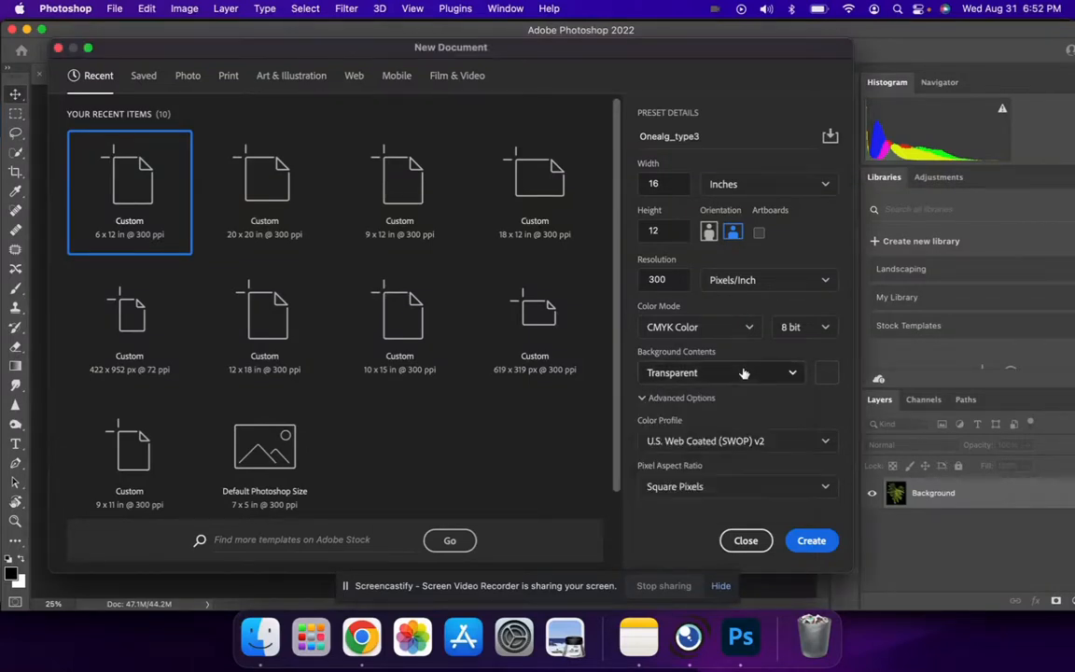
pyautogui.click(811, 541)
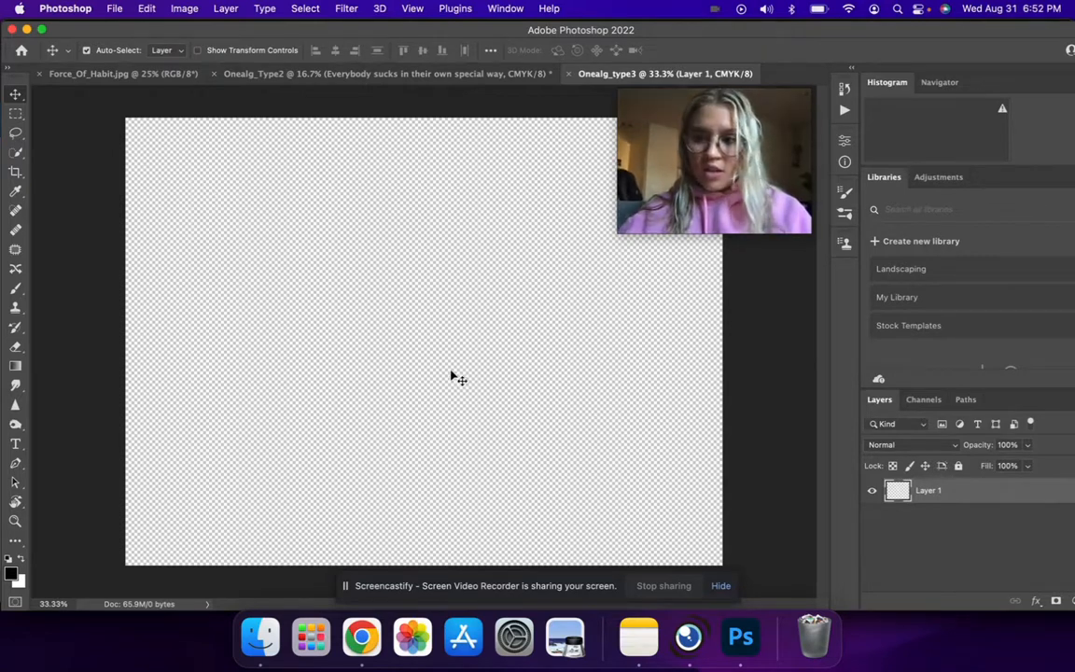
# Step: Enlarge the program window and choose the Hard Round preset from General Brushes for the Brush tool
pyautogui.click(41, 29)
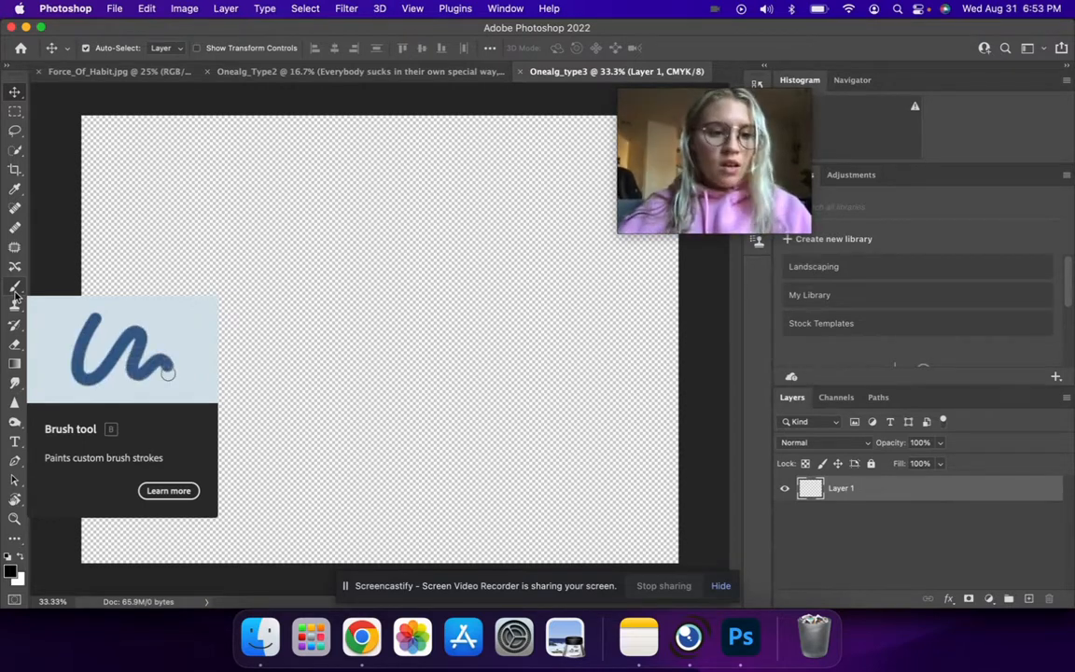
pyautogui.click(16, 290)
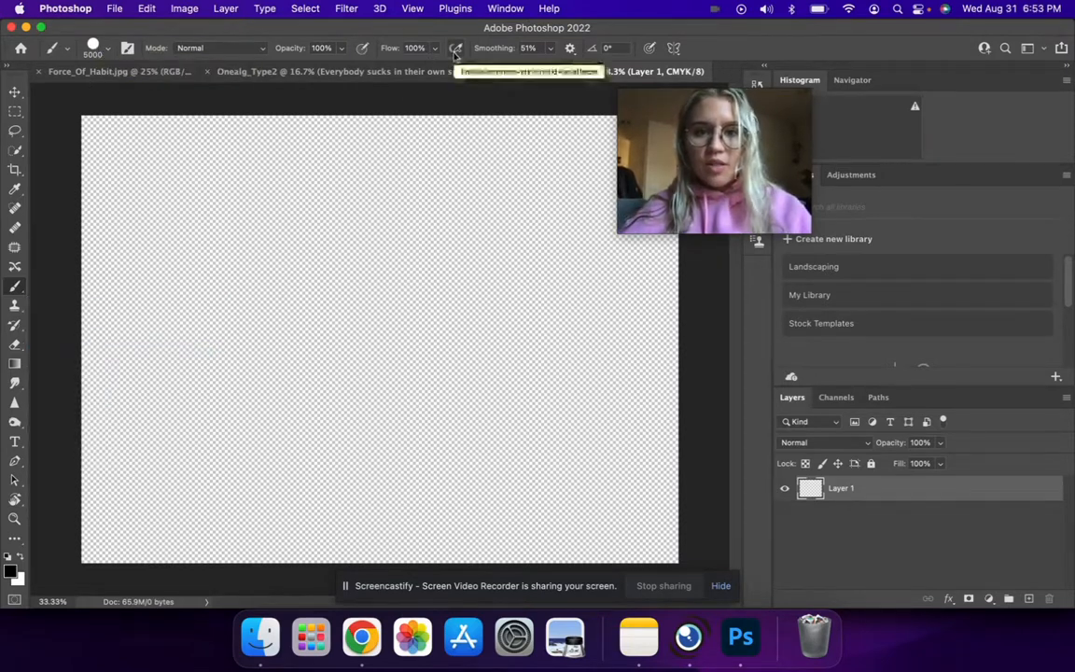
pyautogui.click(106, 48)
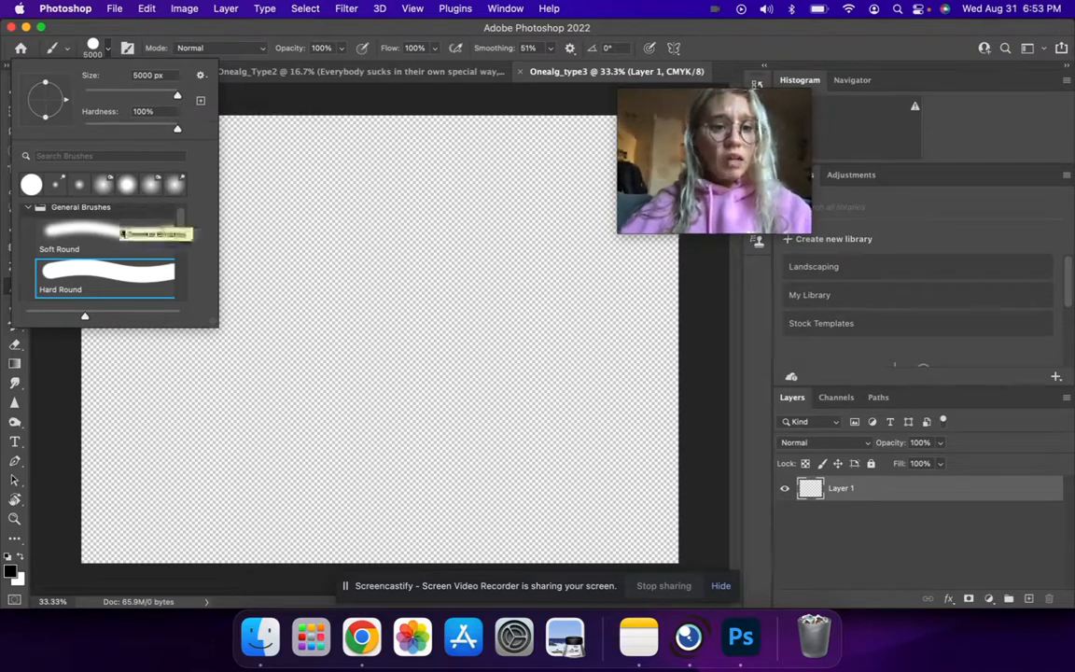
pyautogui.scroll(1, 87, 233)
pyautogui.click(28, 215)
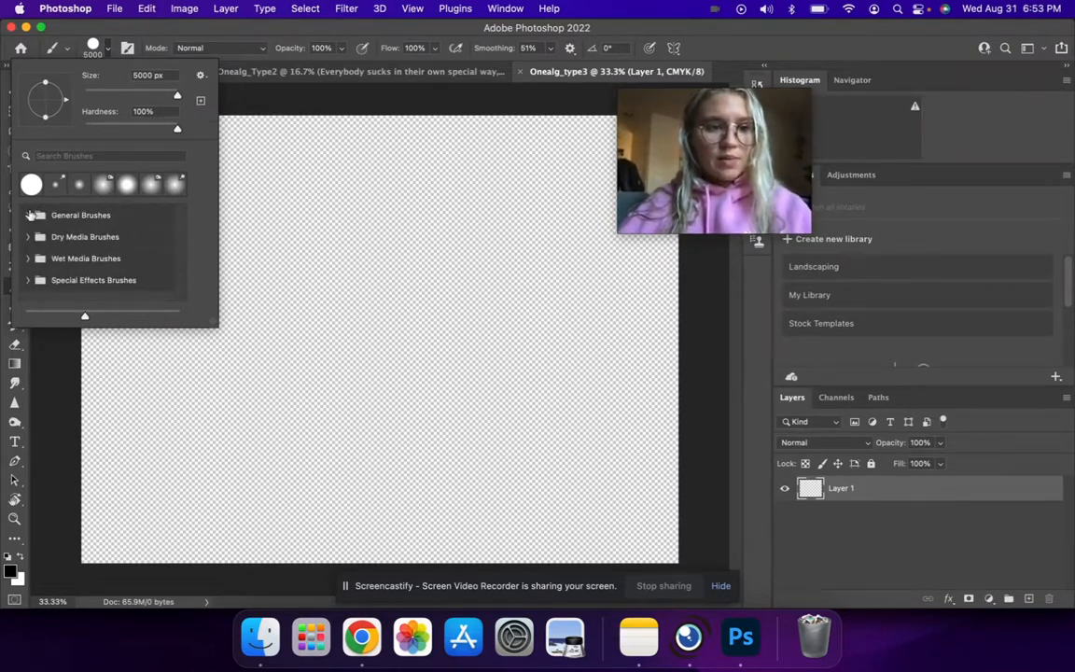
pyautogui.click(30, 215)
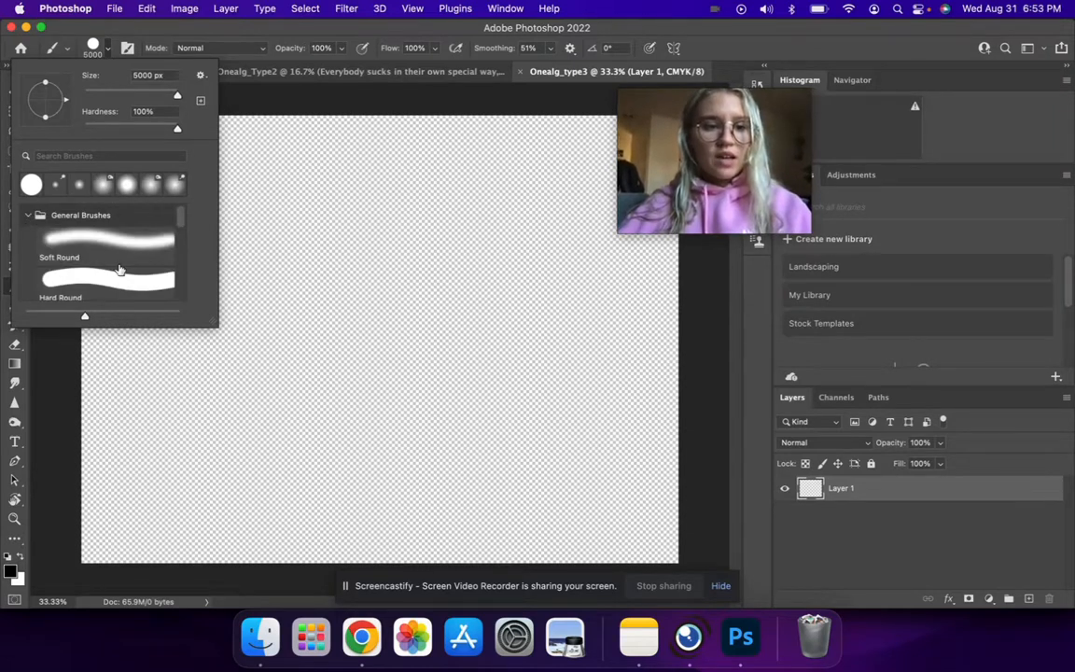
pyautogui.click(118, 273)
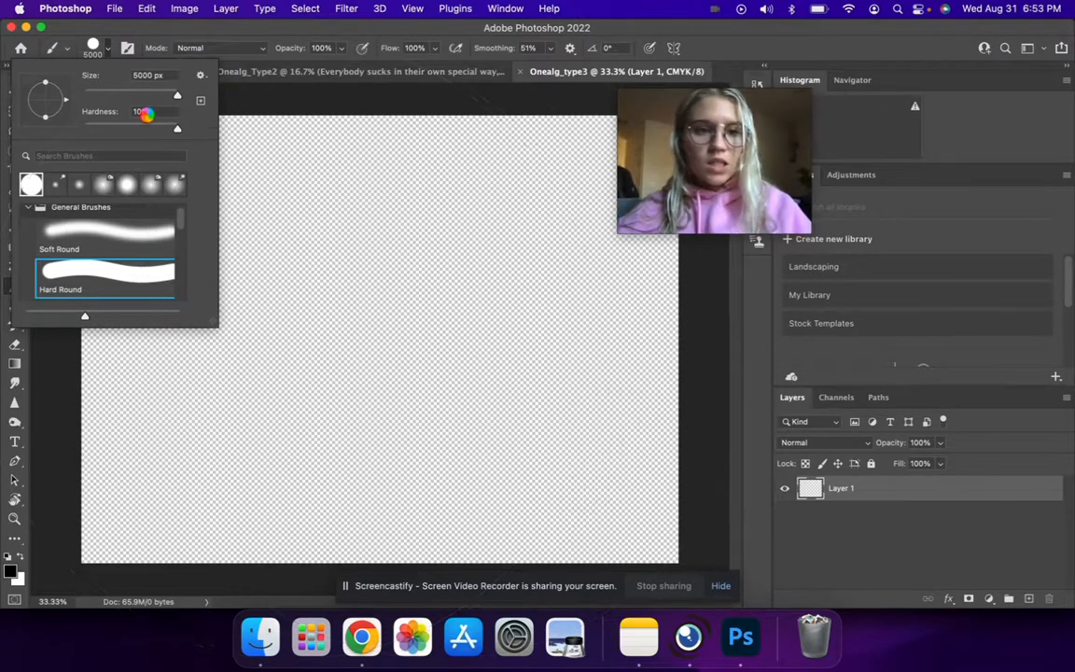
# Step: Cover the whole canvas of Layer 1 with black using the 5000 px brush
pyautogui.click(277, 350)
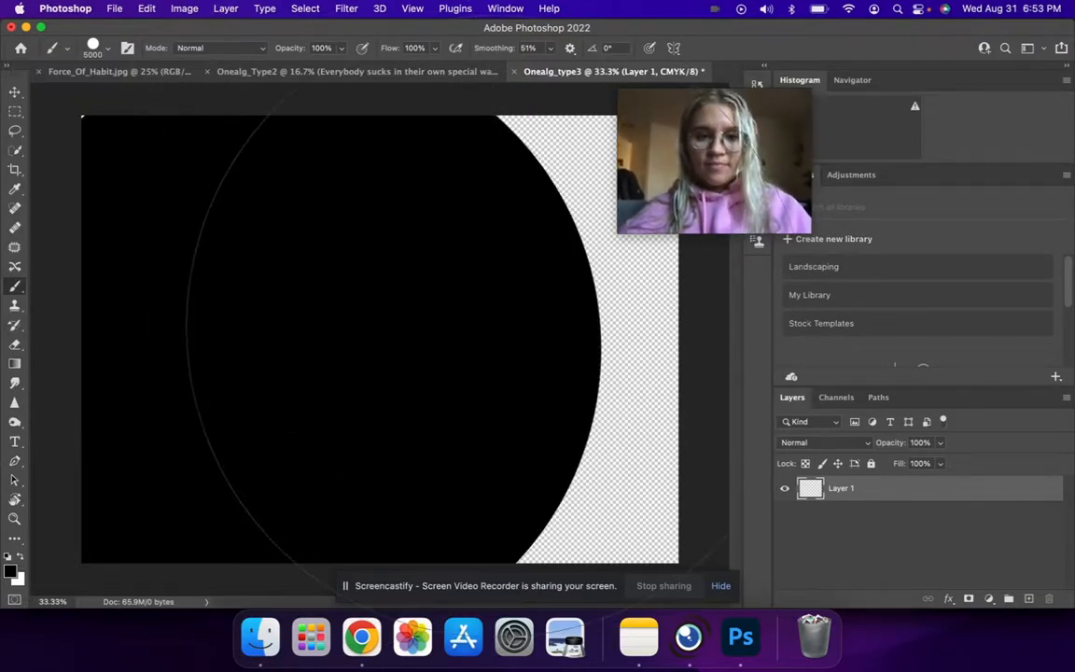
pyautogui.click(521, 334)
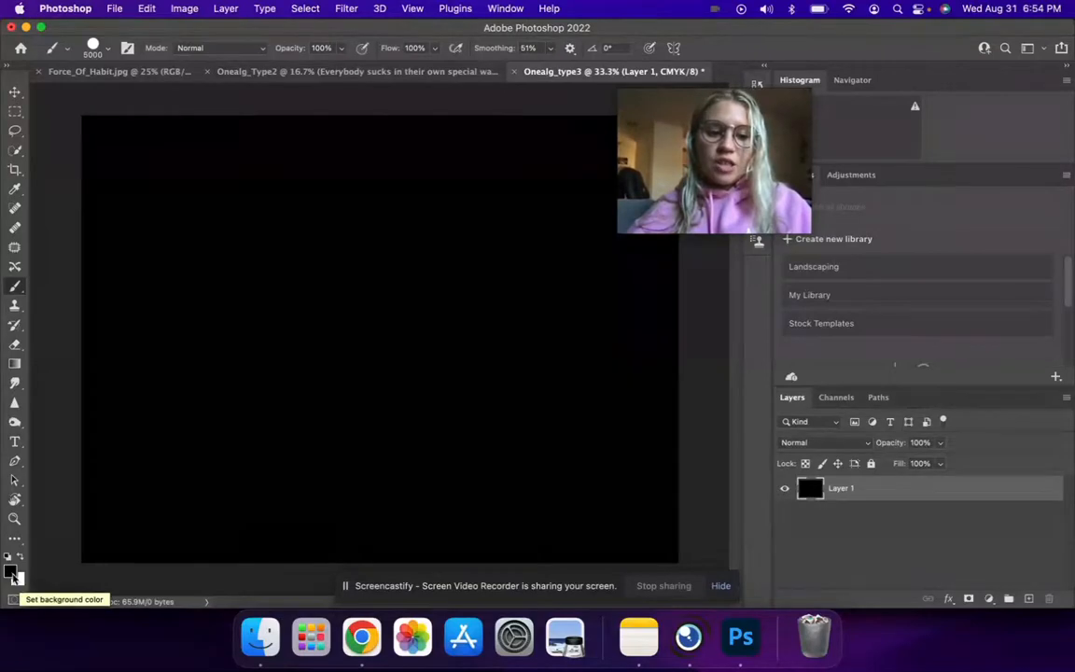
# Step: Set the foreground color to magenta-purple #cb14e1 and brush it over the entire canvas of Layer 1
pyautogui.click(11, 573)
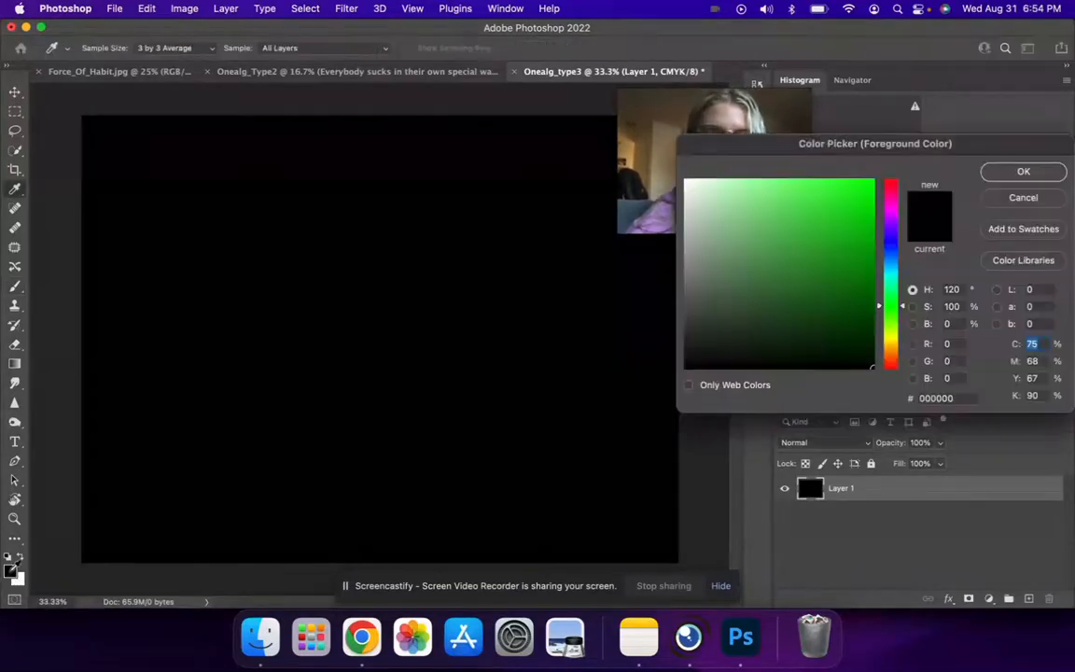
pyautogui.moveTo(888, 144); pyautogui.dragTo(343, 109)
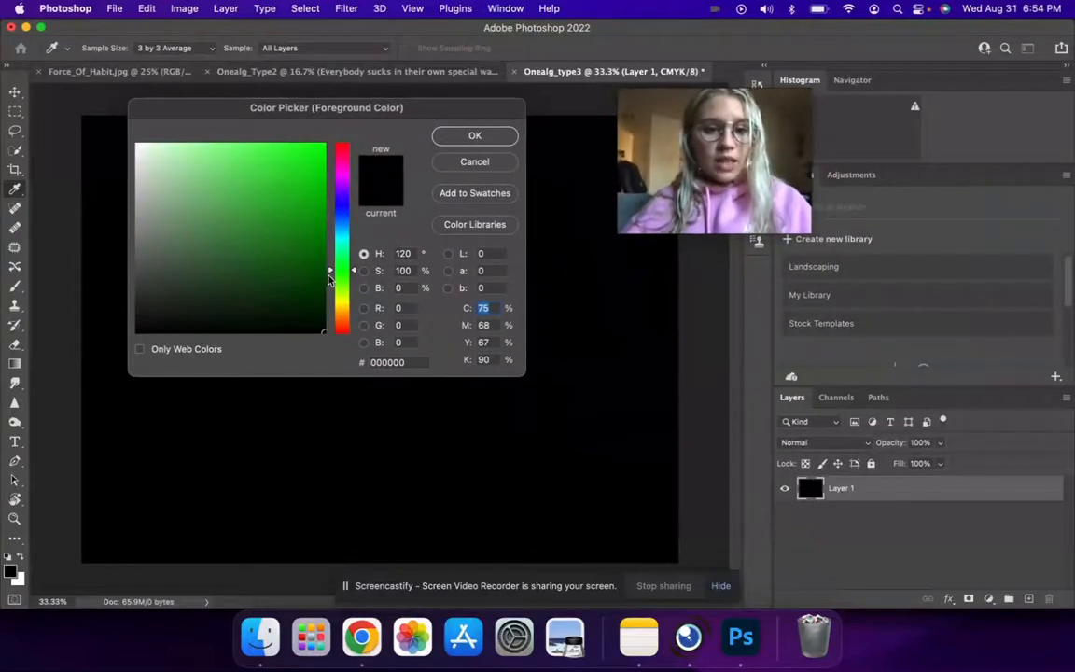
pyautogui.moveTo(331, 272); pyautogui.dragTo(360, 296)
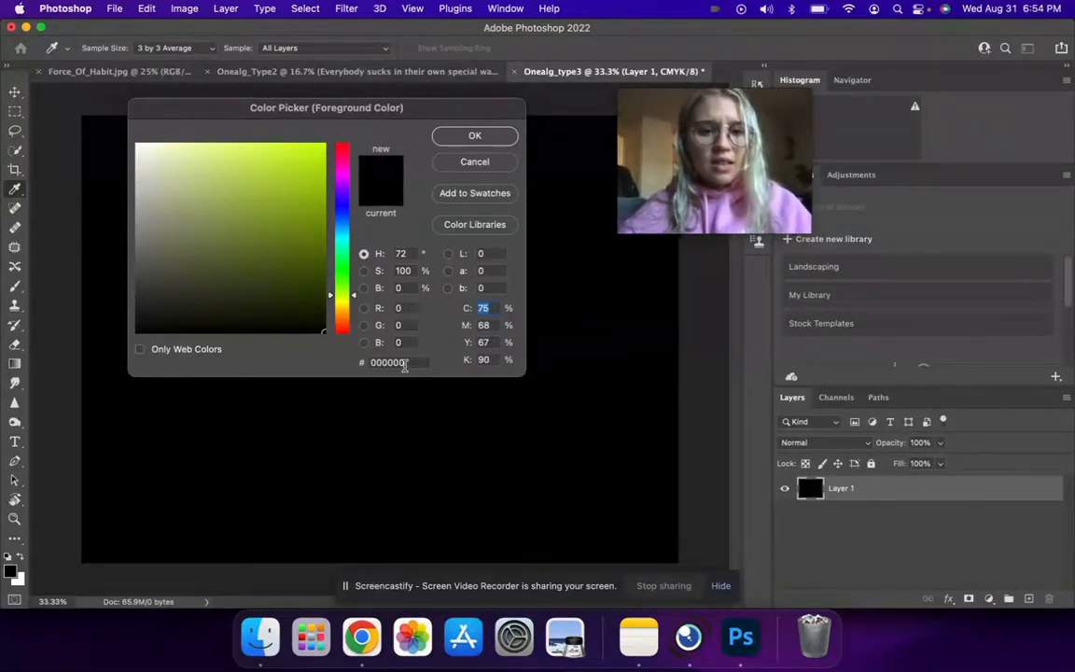
pyautogui.moveTo(289, 295)
pyautogui.mouseDown()
pyautogui.moveTo(305, 228)
pyautogui.moveTo(218, 191)
pyautogui.moveTo(297, 165)
pyautogui.moveTo(299, 177)
pyautogui.mouseUp()
pyautogui.click(342, 176)
pyautogui.click(312, 210)
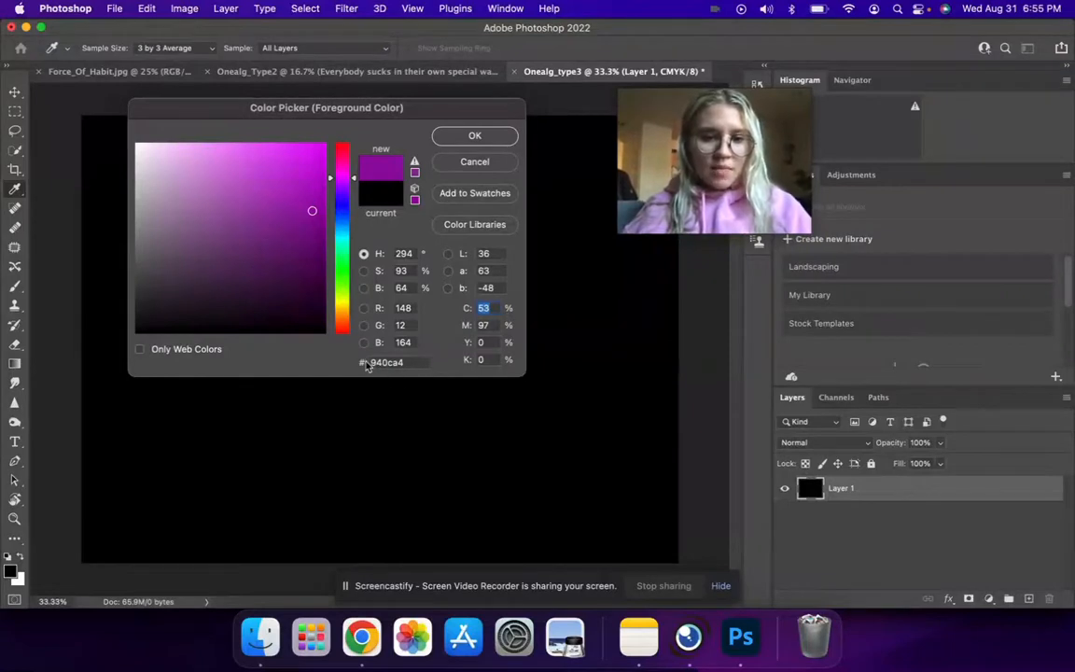
pyautogui.moveTo(290, 185)
pyautogui.mouseDown()
pyautogui.moveTo(307, 185)
pyautogui.moveTo(308, 165)
pyautogui.mouseUp()
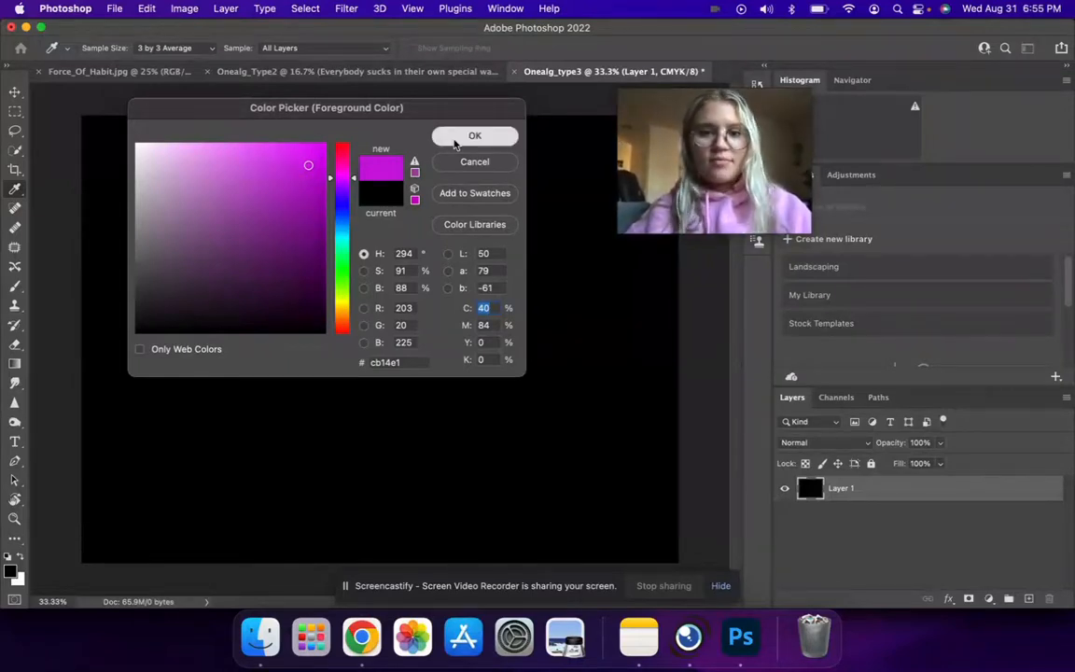
pyautogui.click(474, 137)
pyautogui.press('b')
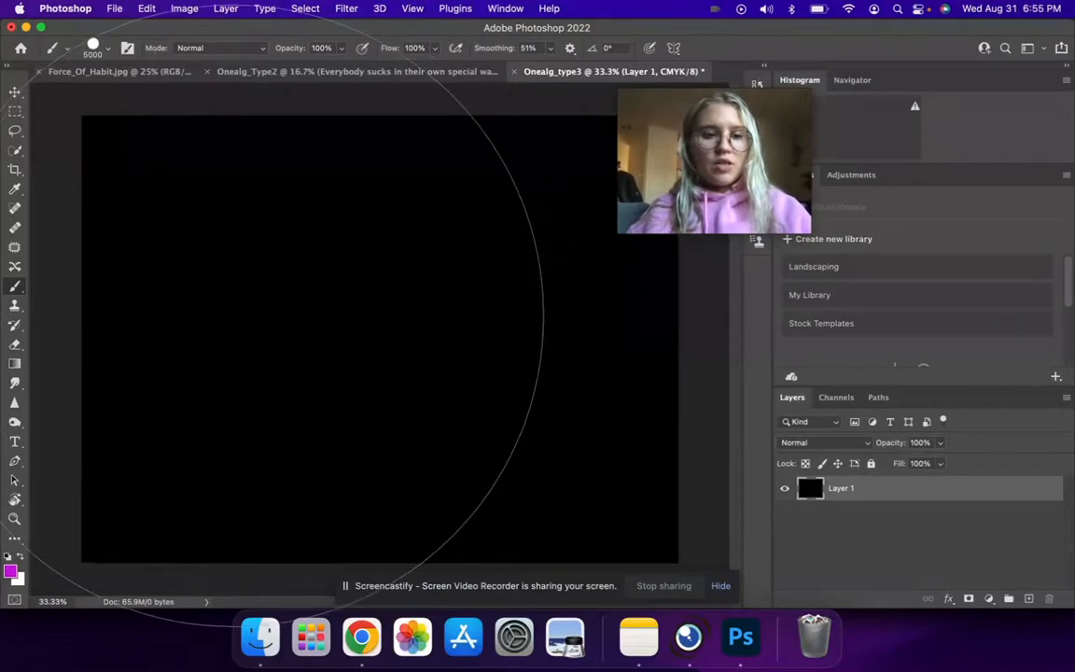
pyautogui.moveTo(350, 308); pyautogui.dragTo(539, 346)
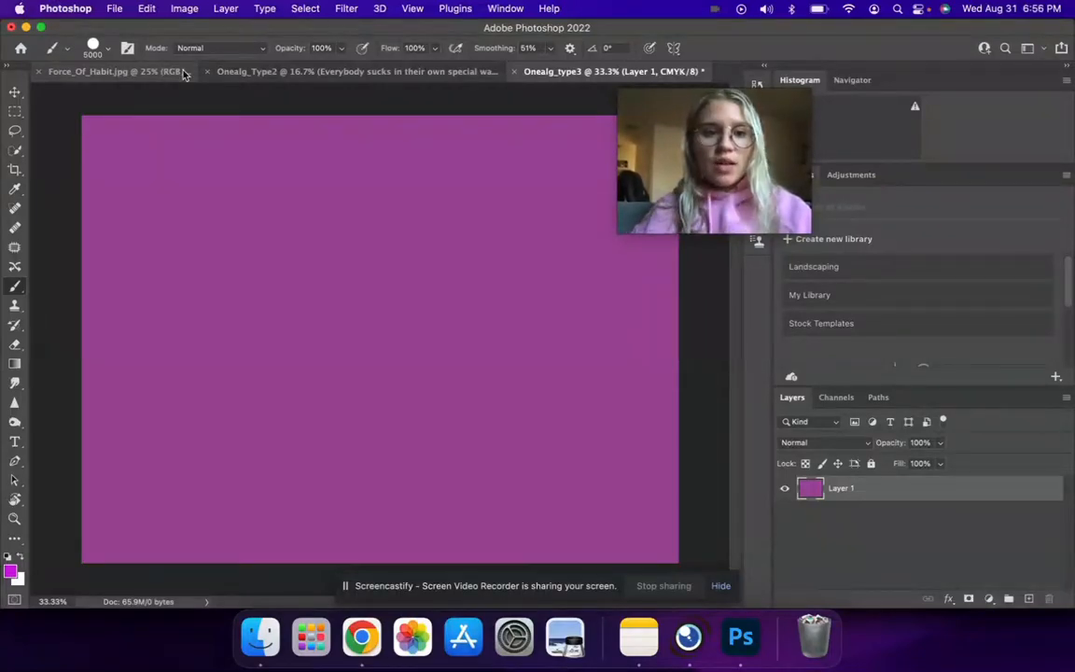
# Step: Copy the entire leaf image from Force_Of_Habit.jpg with a rectangular selection and paste it into the Onealg_type3 document
pyautogui.click(179, 73)
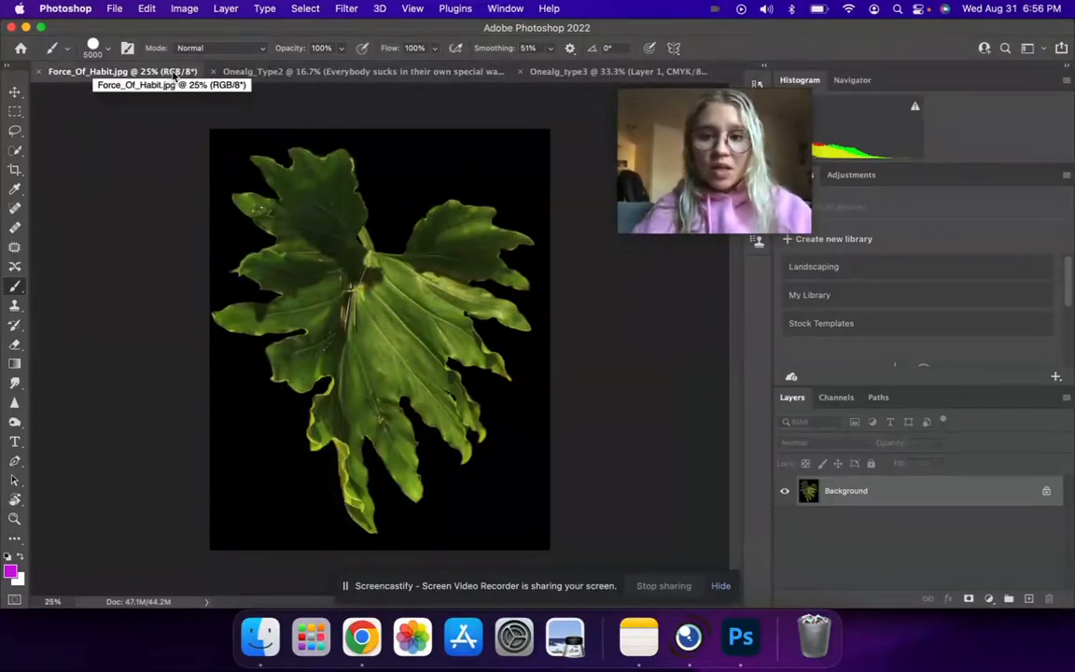
pyautogui.click(14, 112)
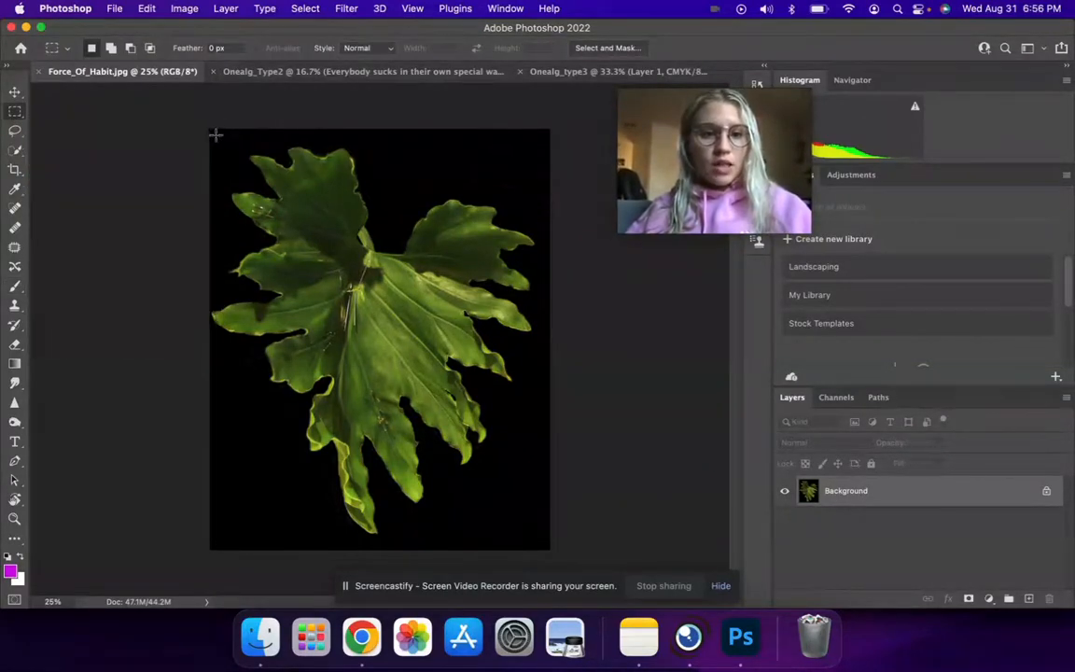
pyautogui.moveTo(211, 131); pyautogui.dragTo(528, 504)
pyautogui.click(533, 511)
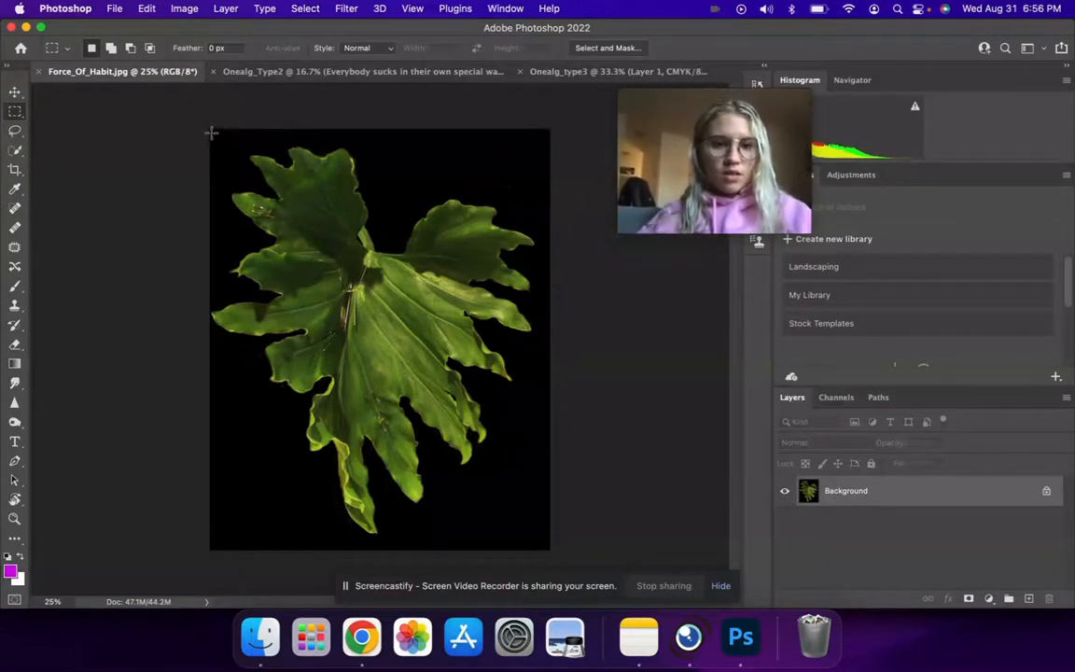
pyautogui.moveTo(211, 132); pyautogui.dragTo(559, 574)
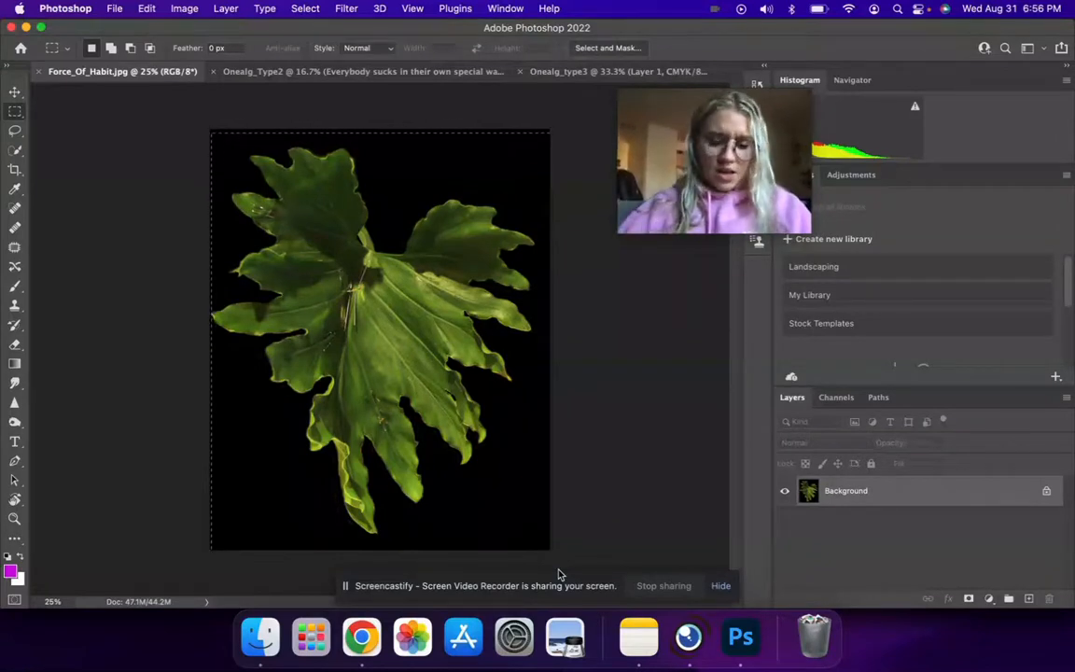
pyautogui.press('super+c')
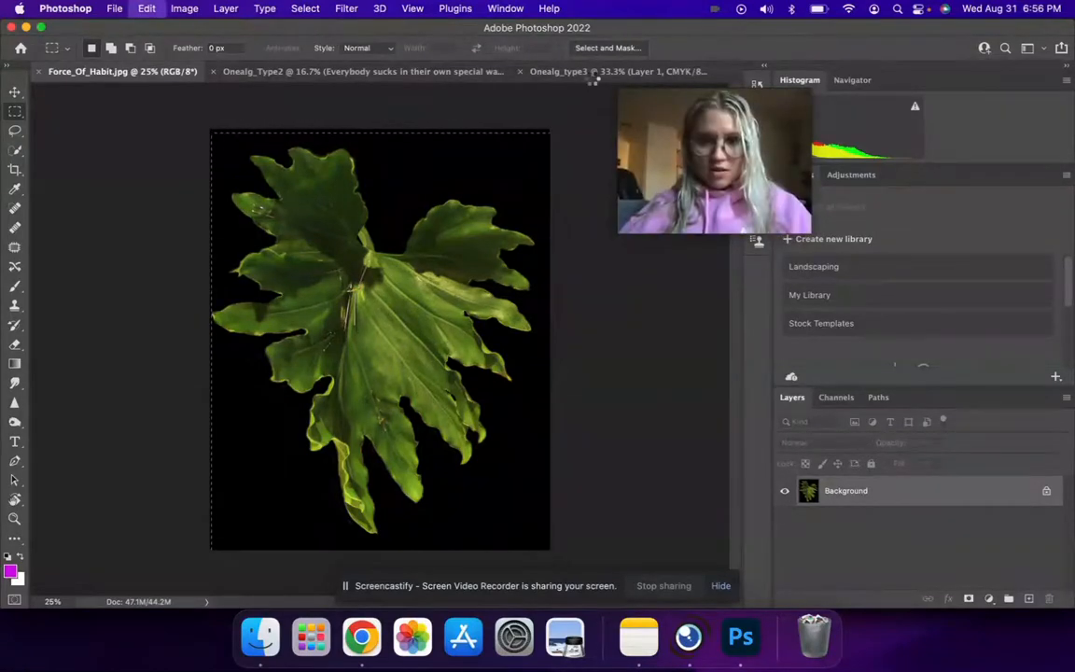
pyautogui.click(533, 71)
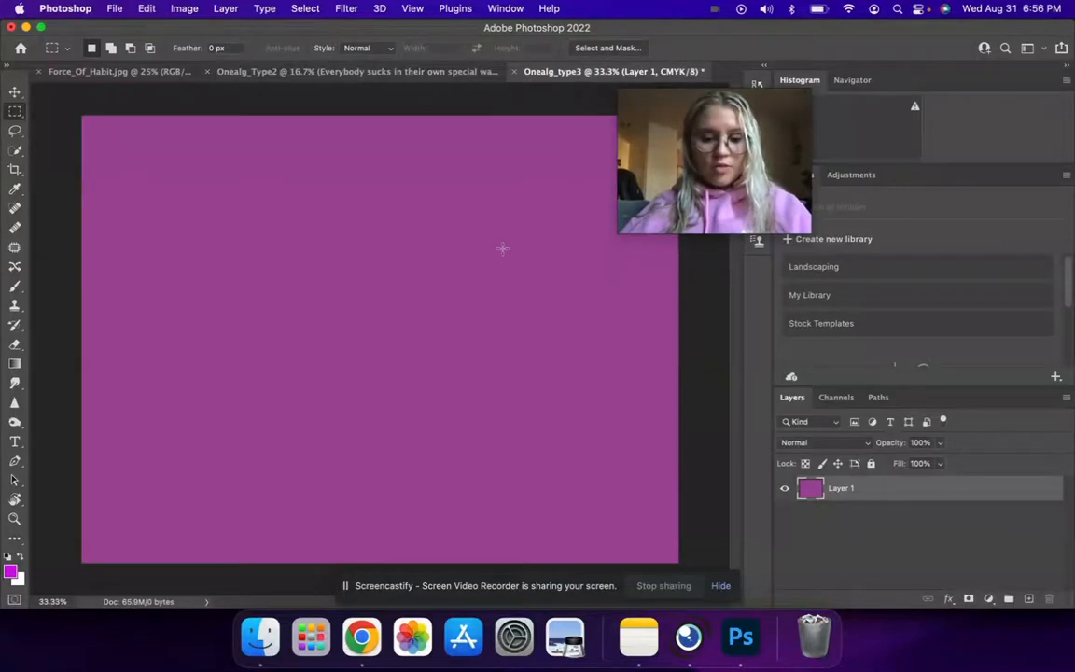
pyautogui.press('super+v')
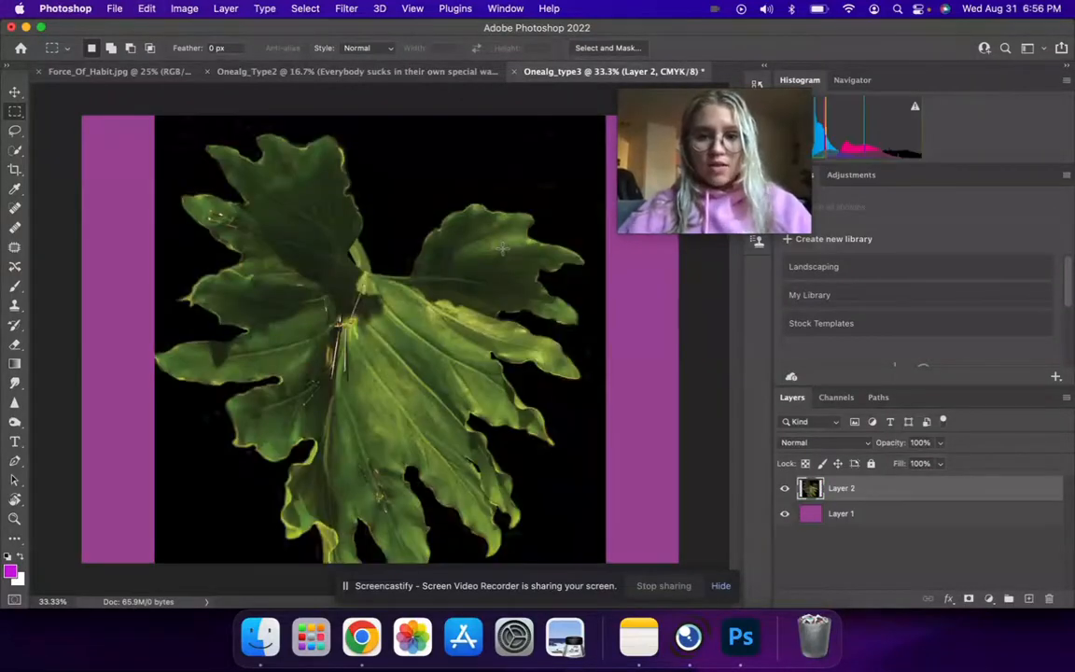
# Step: Move the pasted leaf image down so its upper corners lie inside the canvas, keeping it centered horizontally
pyautogui.click(15, 92)
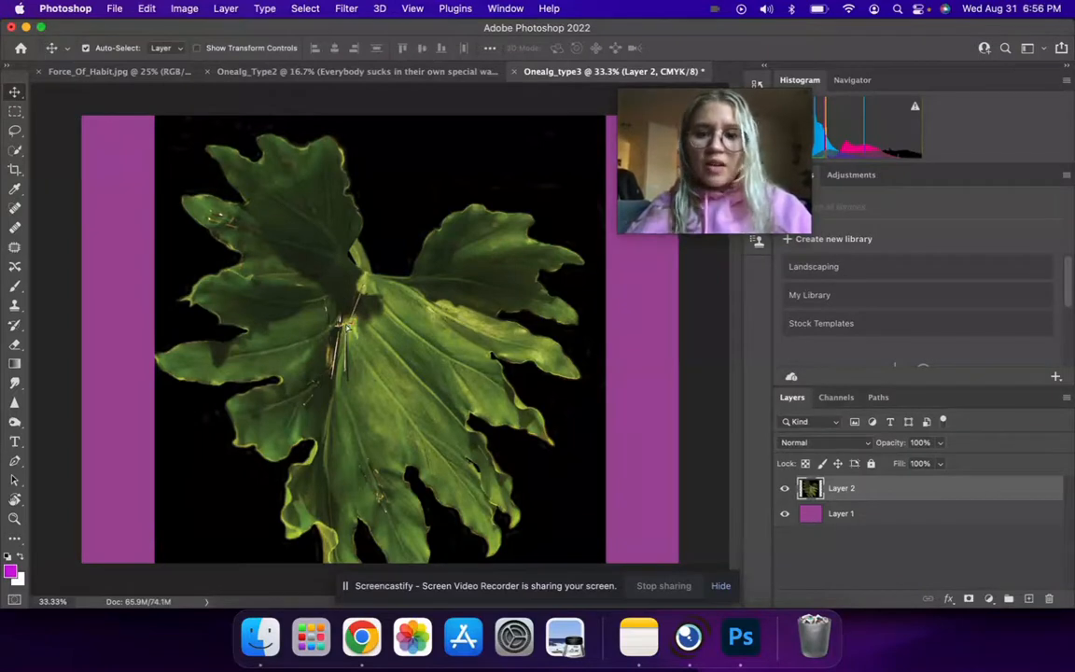
pyautogui.moveTo(347, 325); pyautogui.dragTo(345, 395)
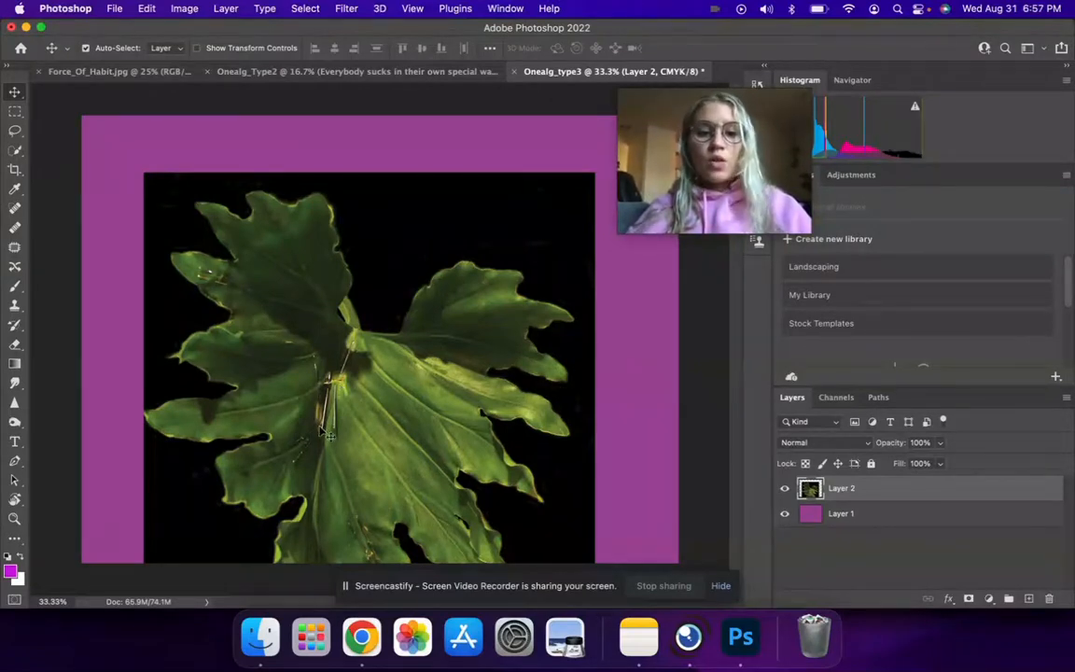
pyautogui.moveTo(328, 387); pyautogui.dragTo(330, 435)
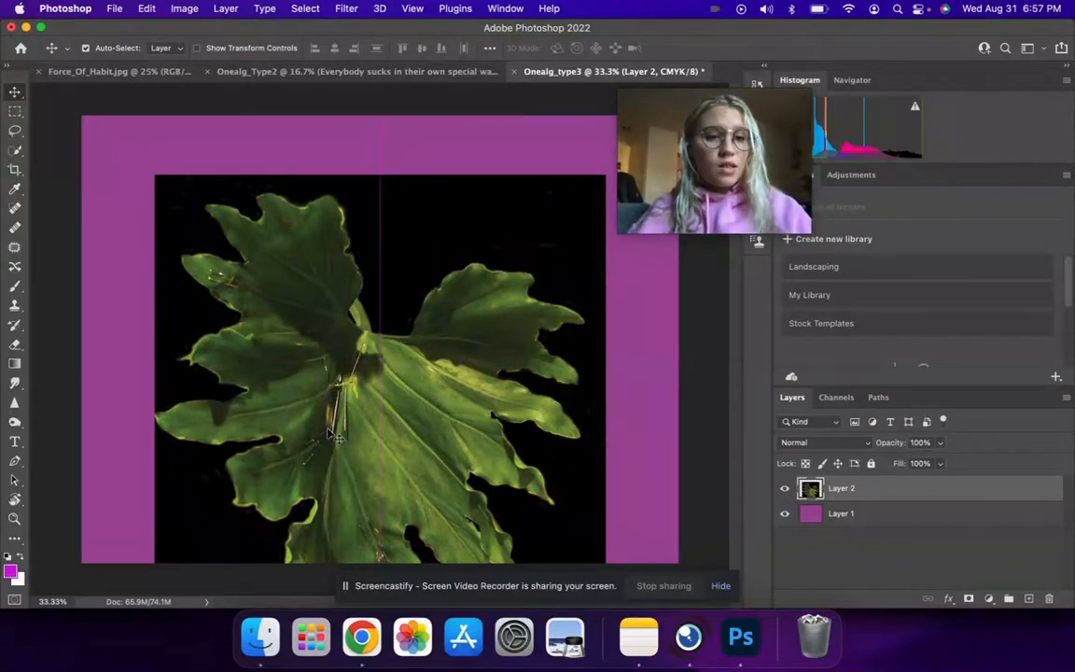
# Step: Scale the leaf image to about 62.5% with Free Transform and place it near the canvas's upper middle, leaving room below
pyautogui.click(148, 11)
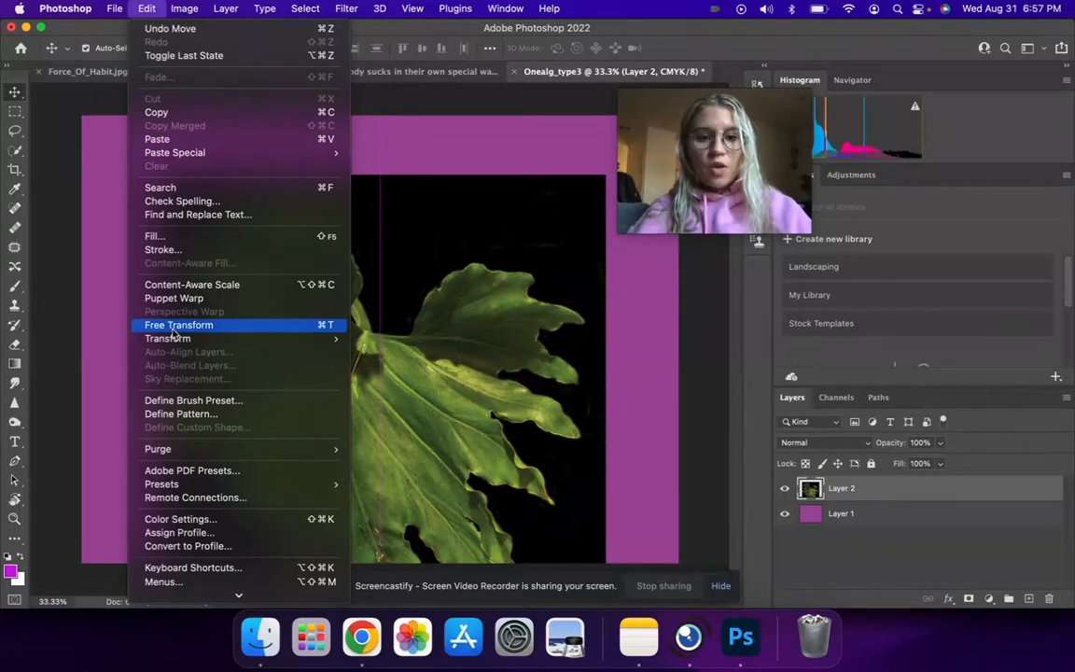
pyautogui.click(328, 325)
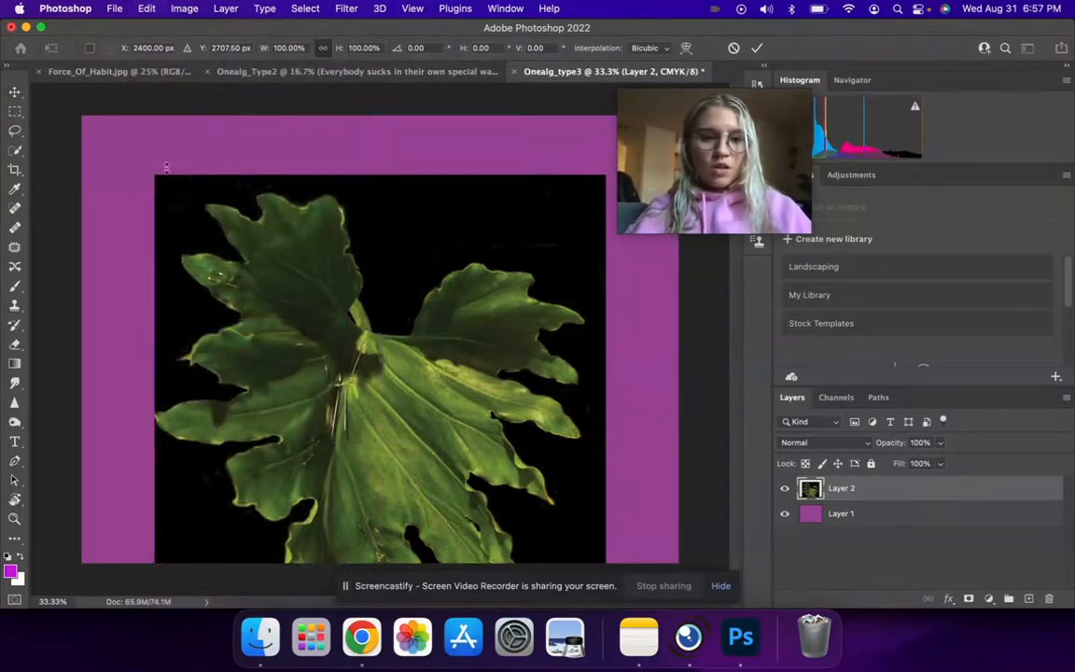
pyautogui.moveTo(166, 168); pyautogui.dragTo(365, 346)
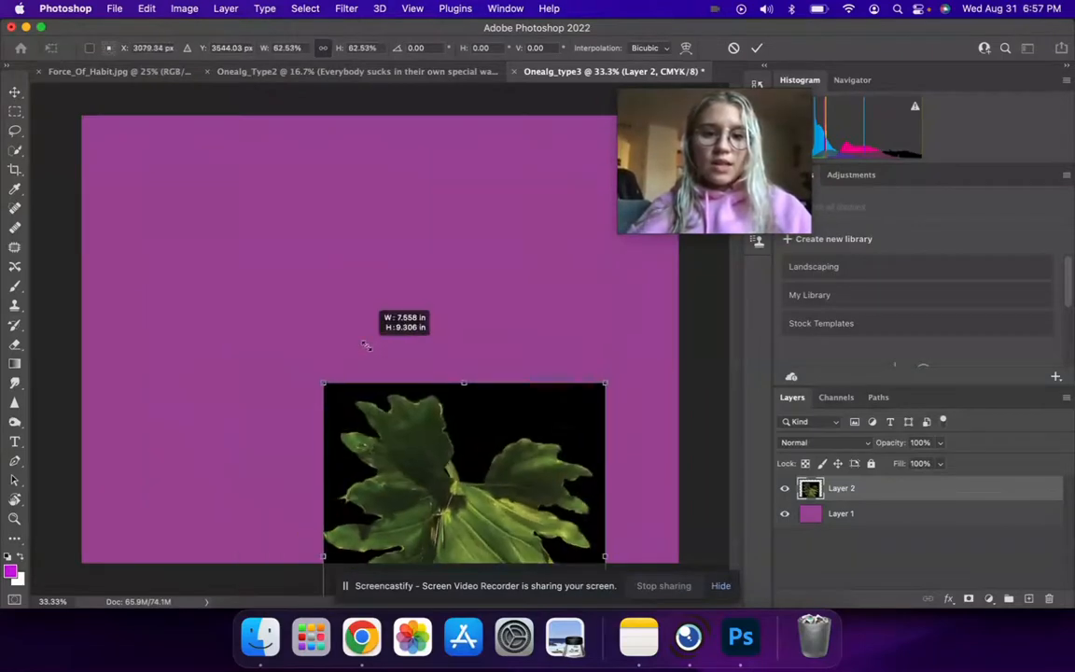
pyautogui.moveTo(453, 465); pyautogui.dragTo(358, 221)
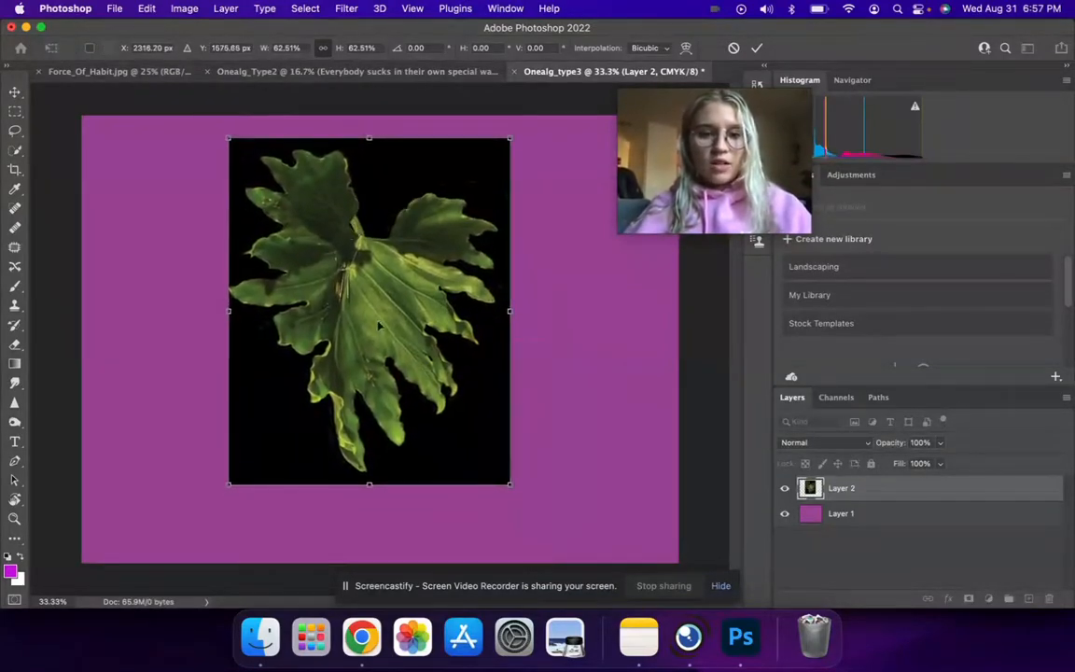
pyautogui.moveTo(393, 390); pyautogui.dragTo(393, 383)
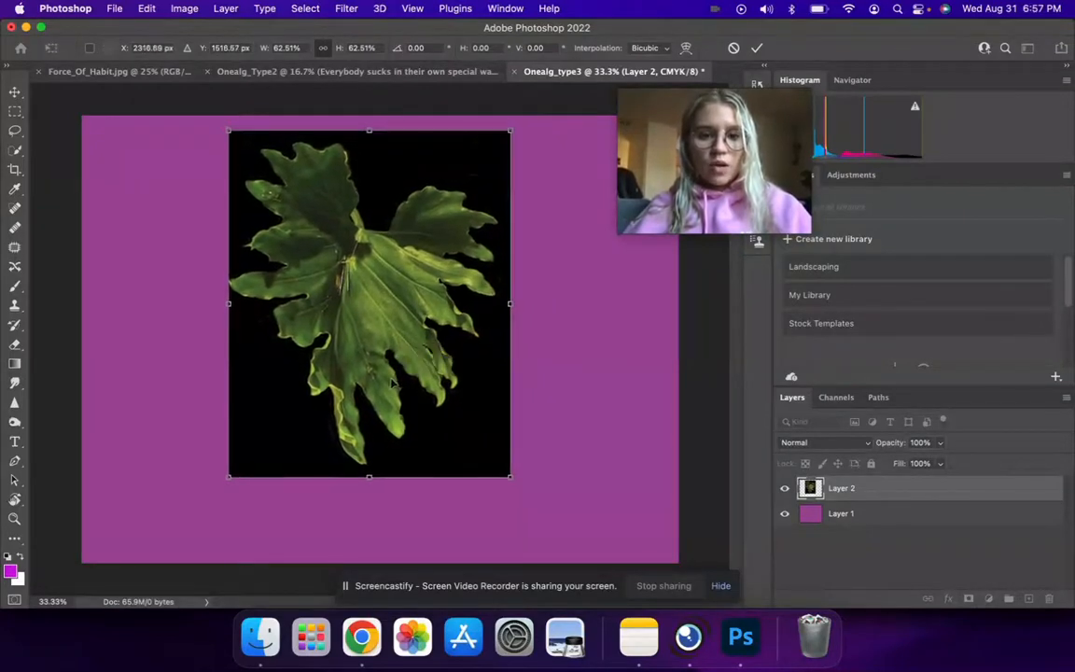
pyautogui.click(756, 49)
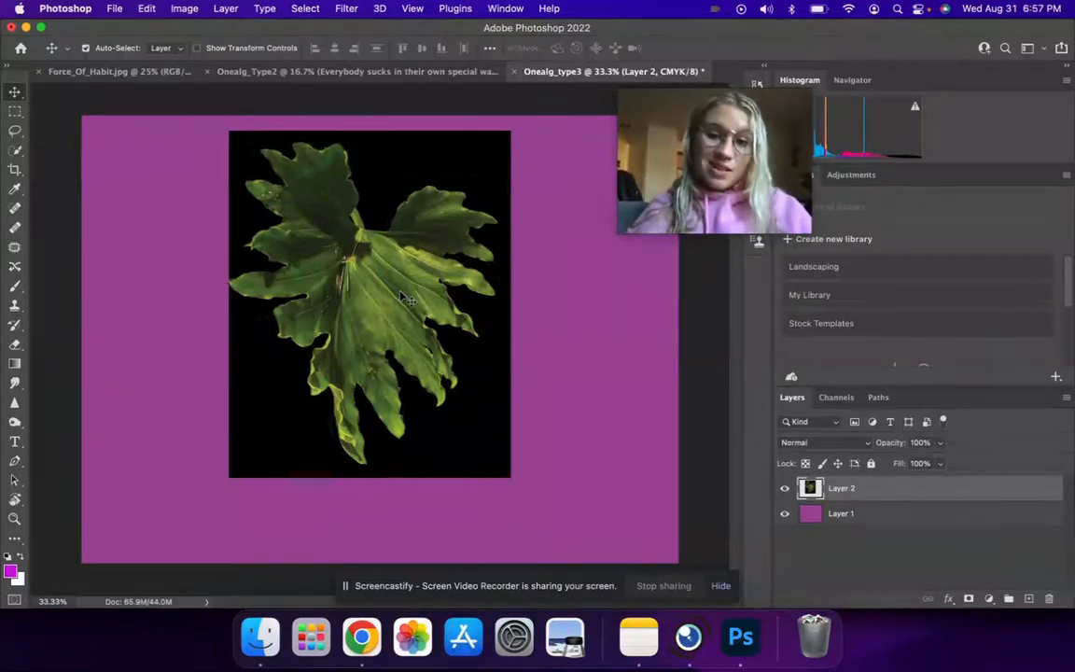
# Step: Draw a horizontal text box below the leaf image, about as wide as the image
pyautogui.click(16, 442)
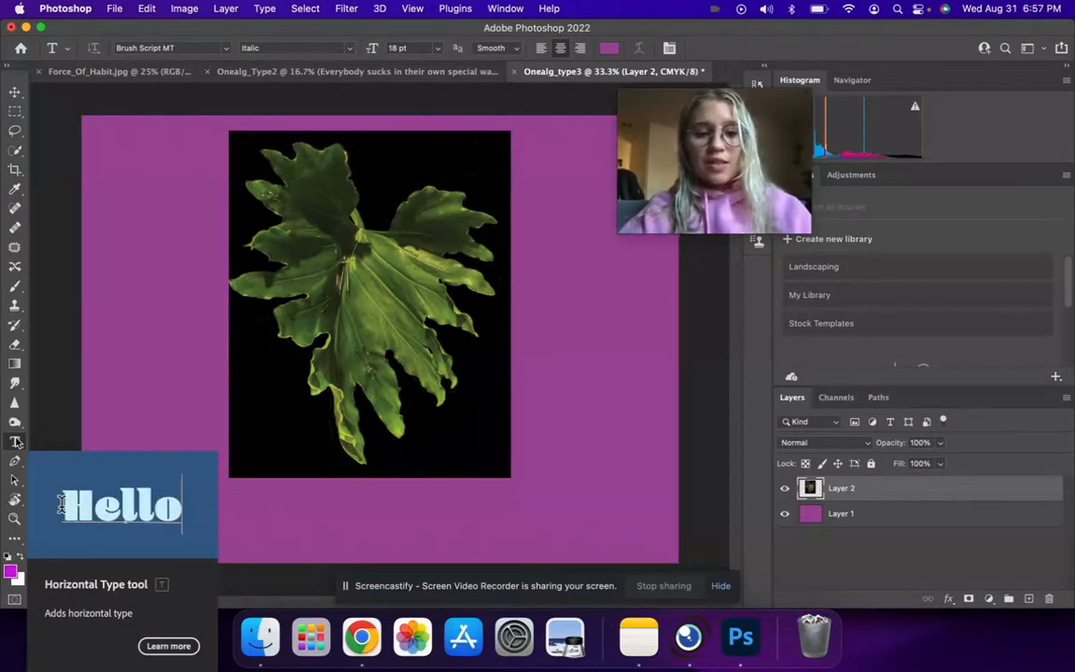
pyautogui.click(15, 443)
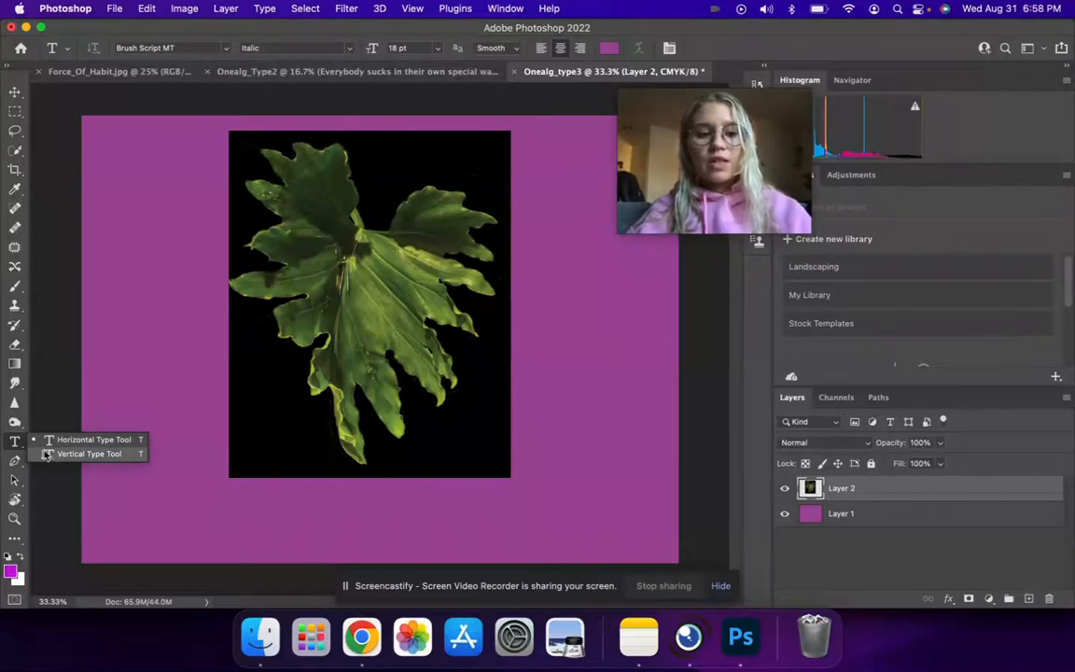
pyautogui.click(35, 440)
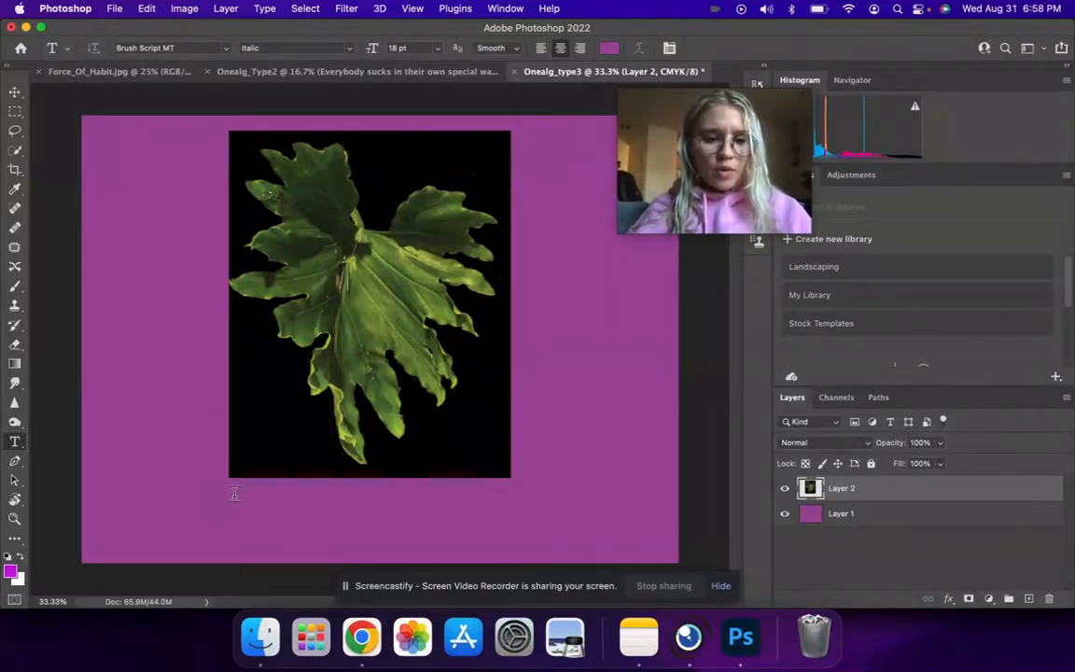
pyautogui.moveTo(233, 492); pyautogui.dragTo(504, 532)
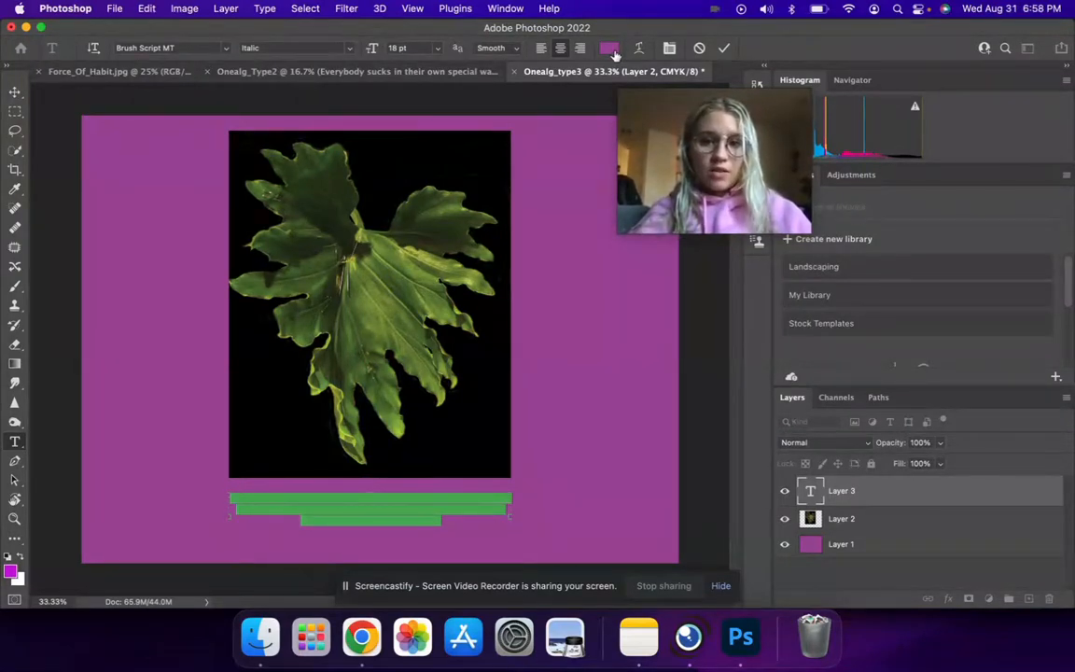
# Step: Set the placeholder text's color to black #000000
pyautogui.click(10, 570)
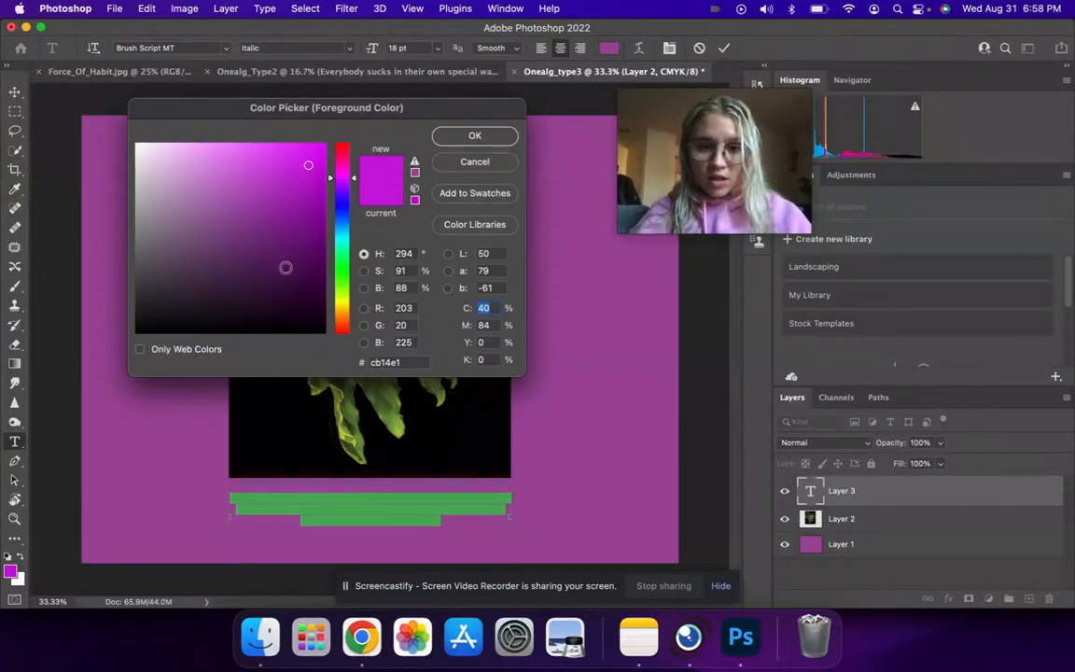
pyautogui.moveTo(285, 267); pyautogui.dragTo(337, 351)
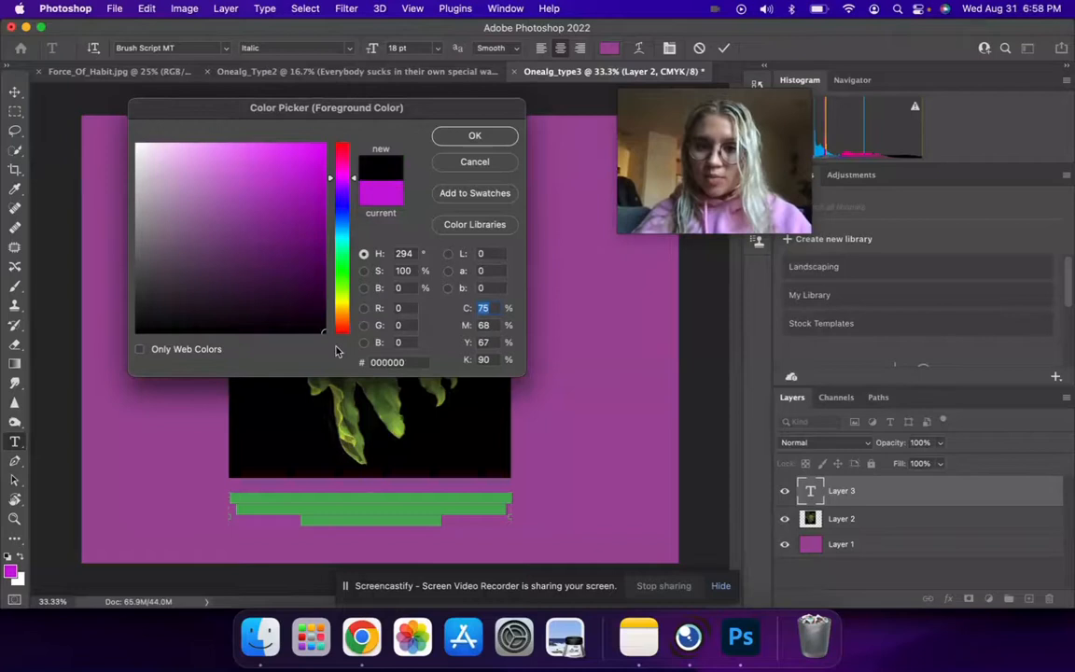
pyautogui.click(473, 136)
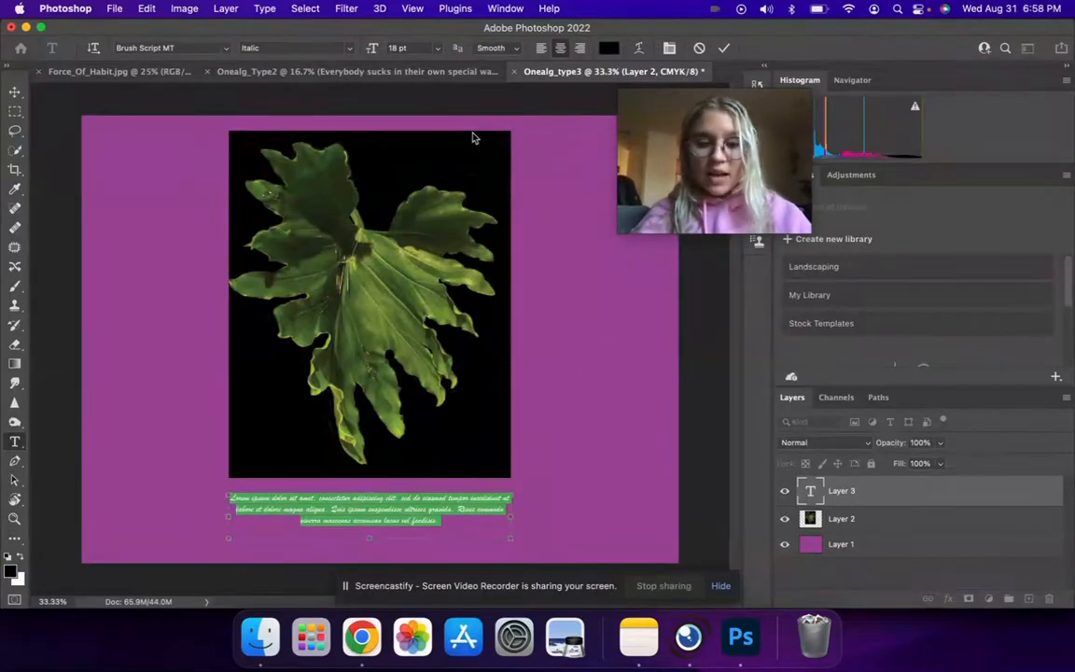
# Step: Replace the placeholder text below the leaf with "Anti social socail club"
pyautogui.doubleClick(344, 511)
pyautogui.press('super+a')
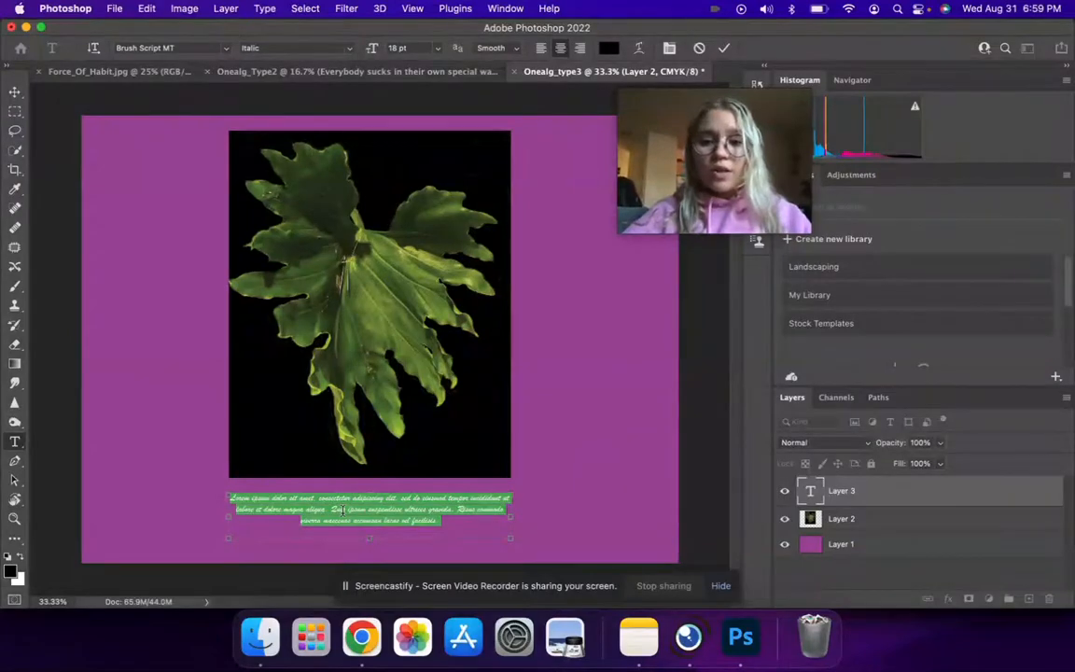
pyautogui.press('BackSpace')
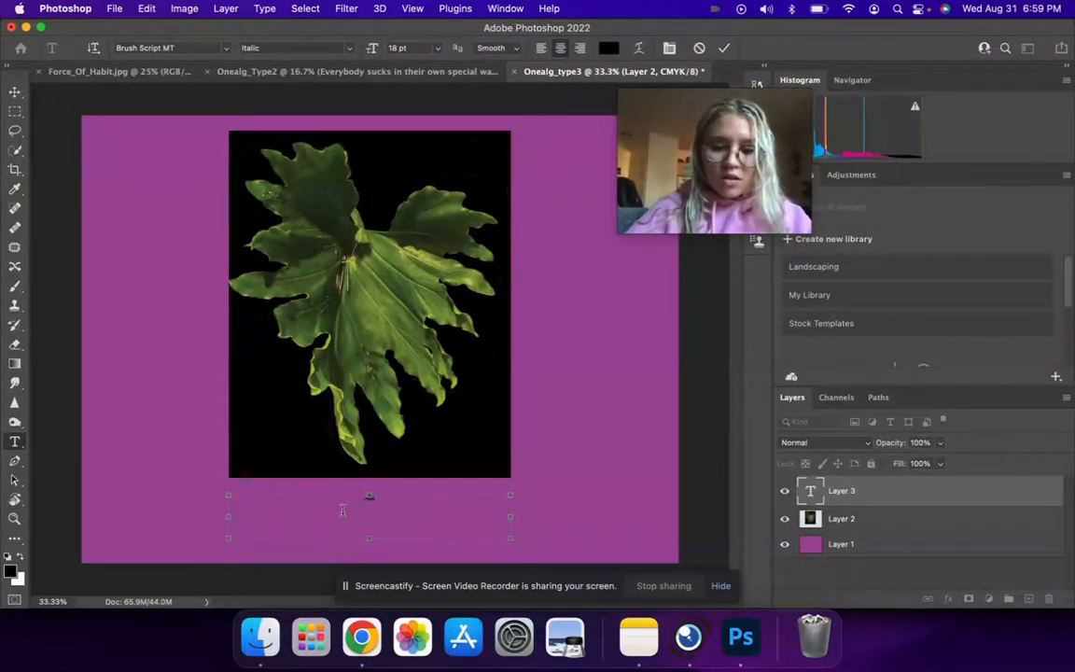
pyautogui.write('ever')
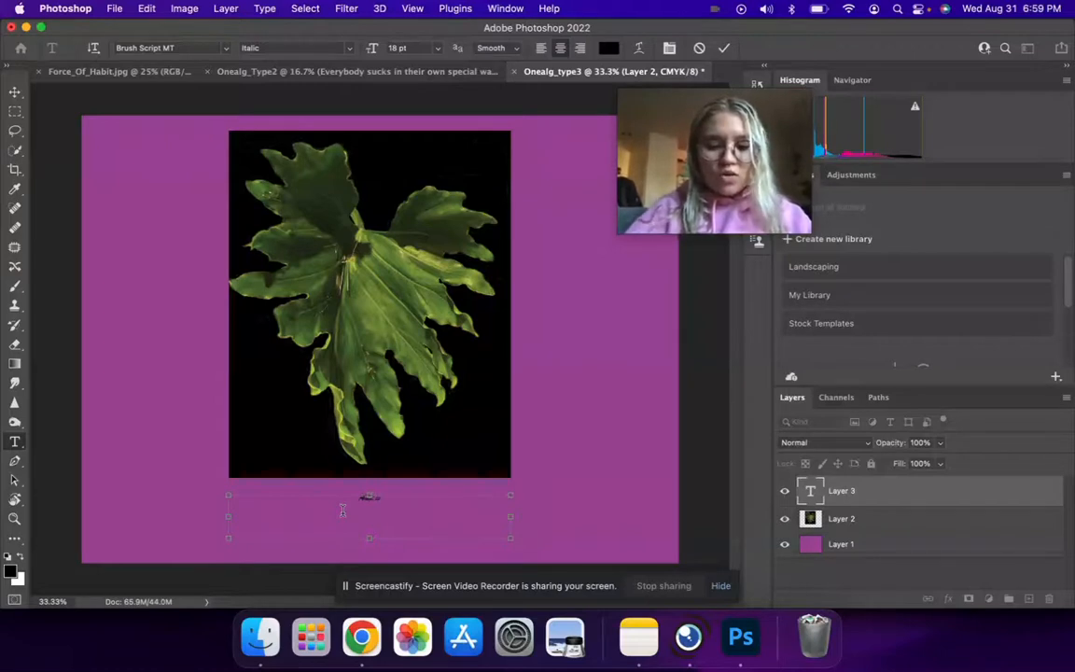
pyautogui.write('yb')
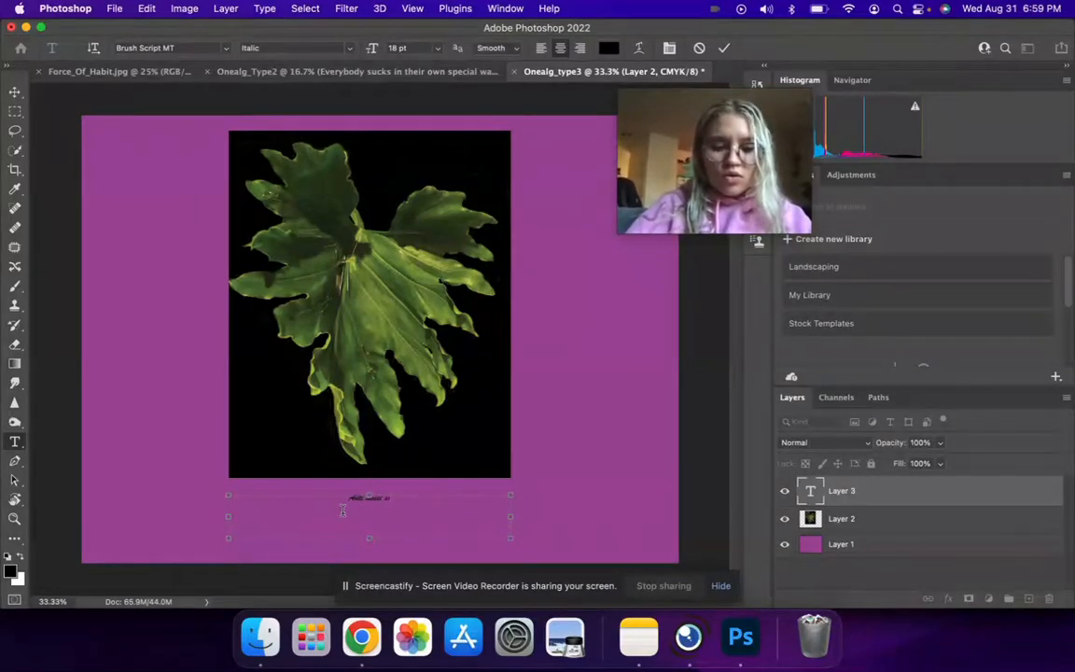
pyautogui.write('ody sucks')
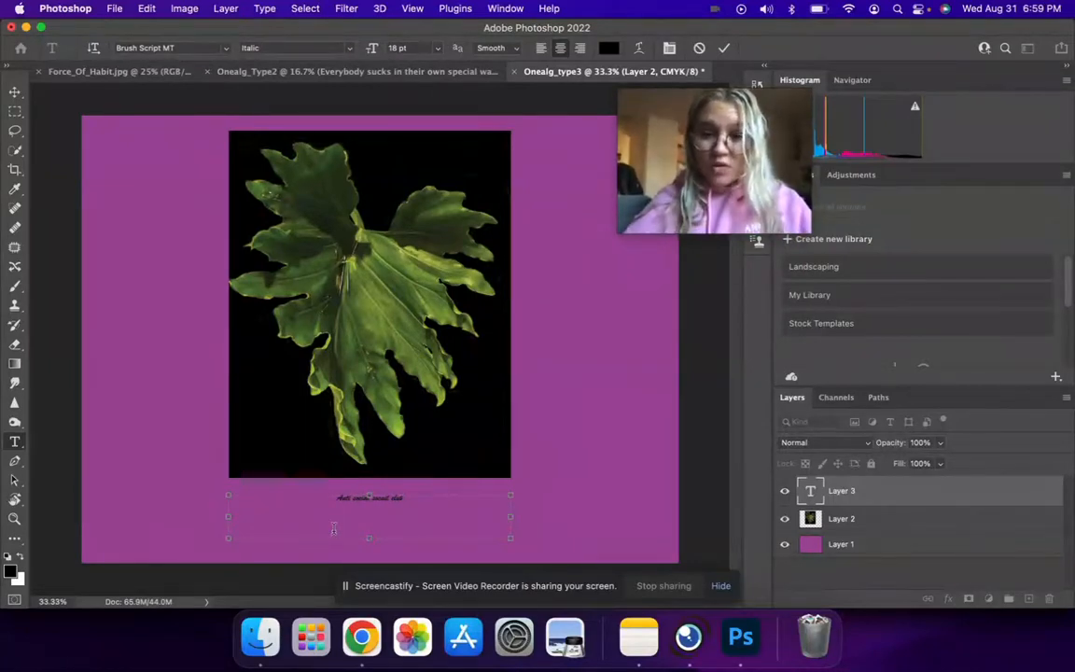
# Step: Enlarge the whole caption to 60 pt and commit the text
pyautogui.tripleClick(339, 500)
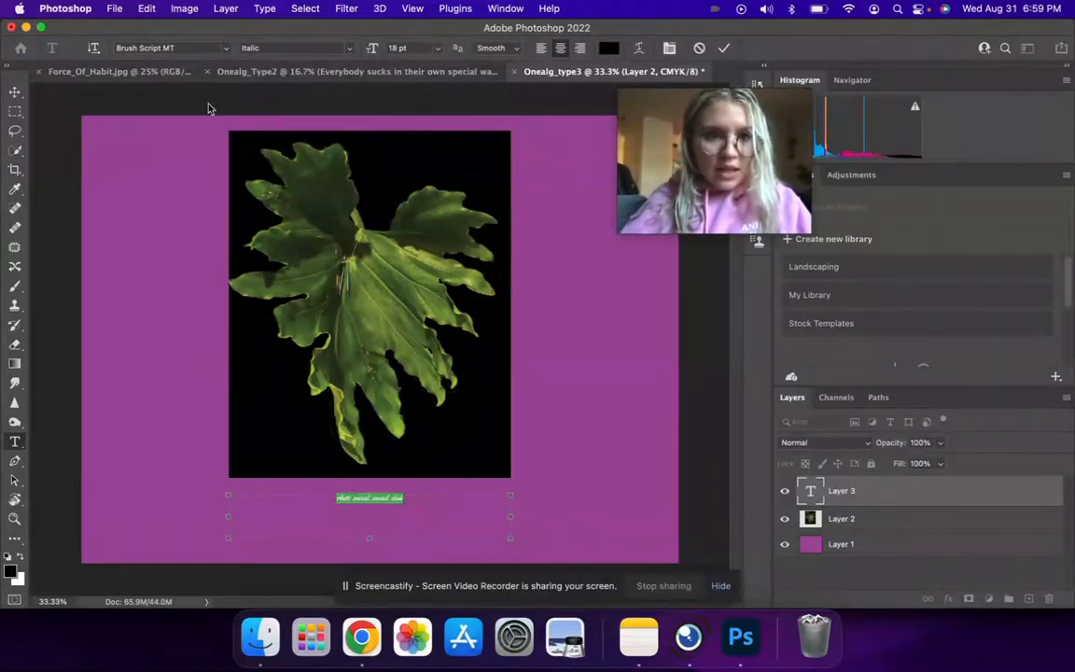
pyautogui.click(437, 48)
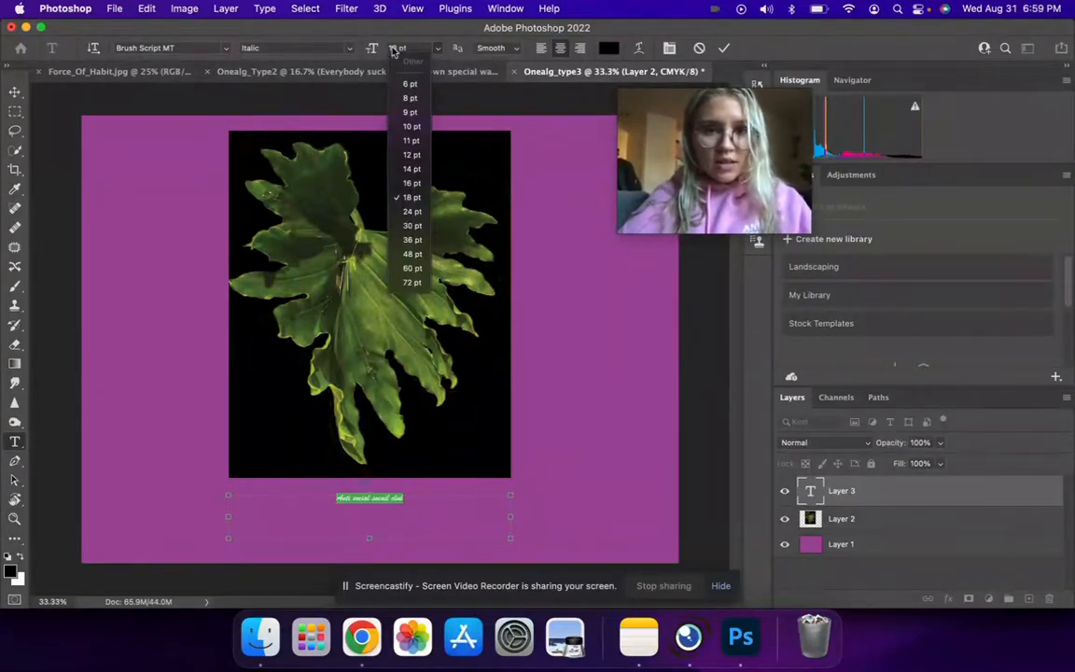
pyautogui.click(412, 254)
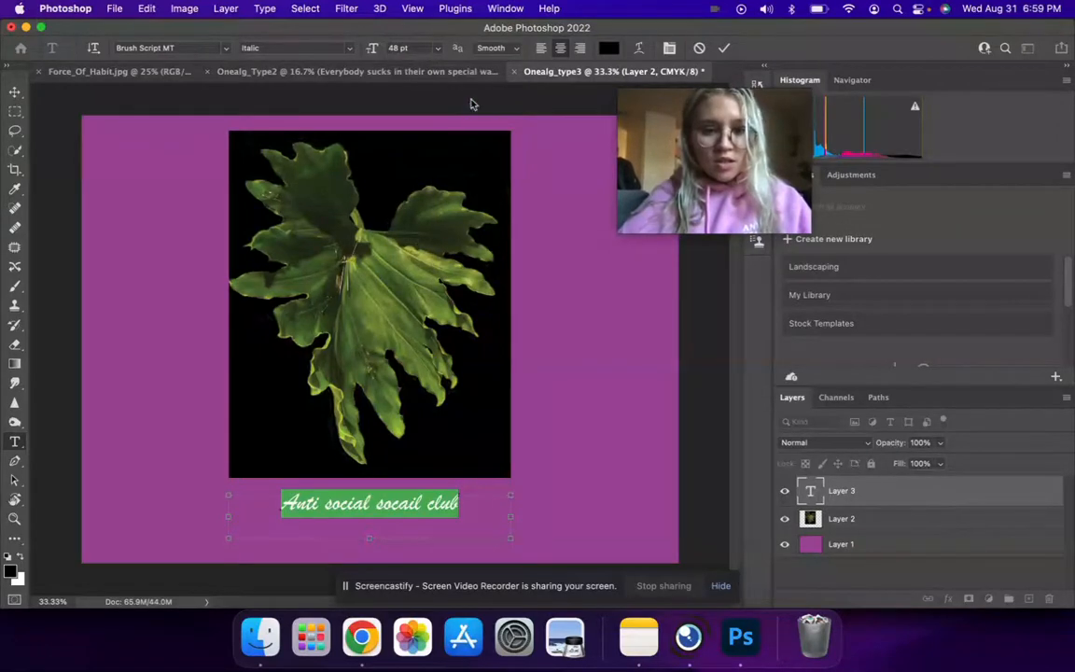
pyautogui.click(442, 50)
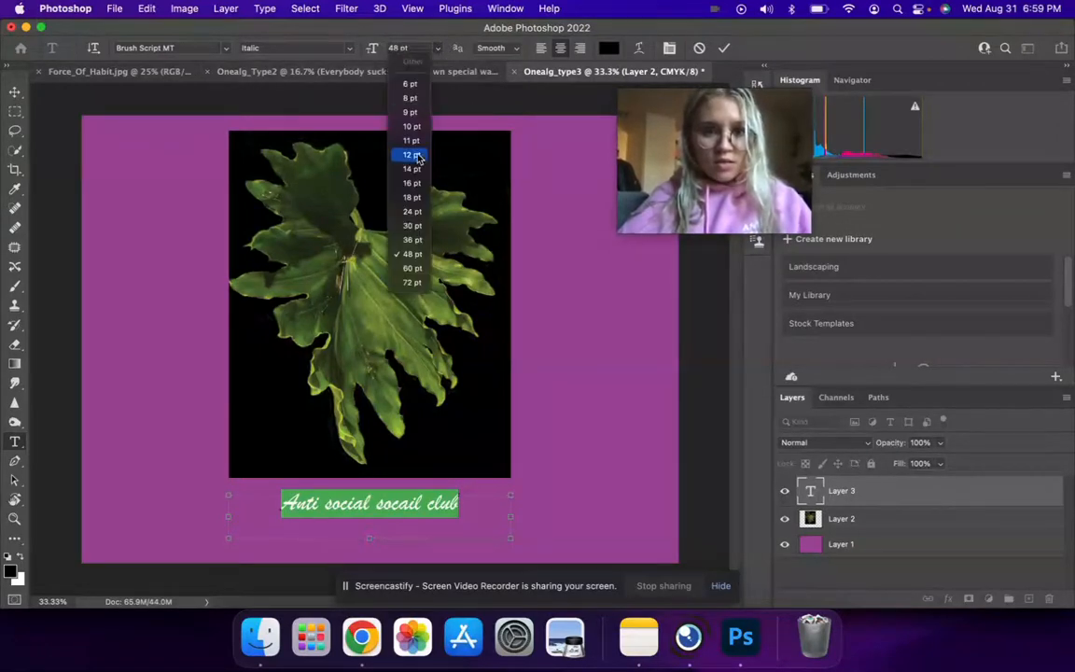
pyautogui.click(412, 268)
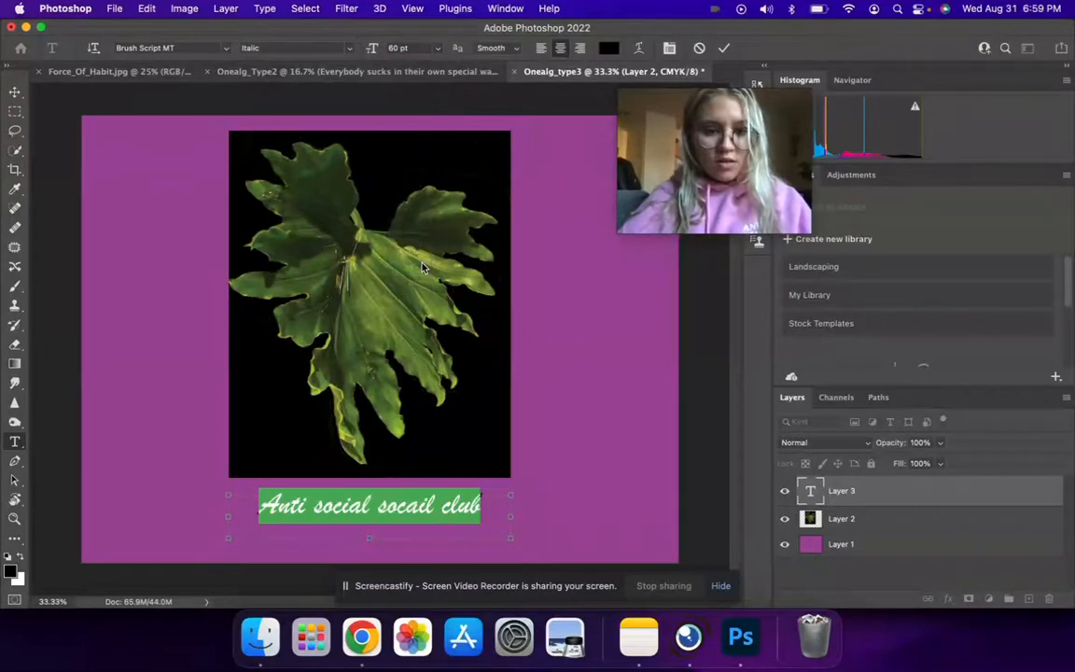
pyautogui.click(146, 333)
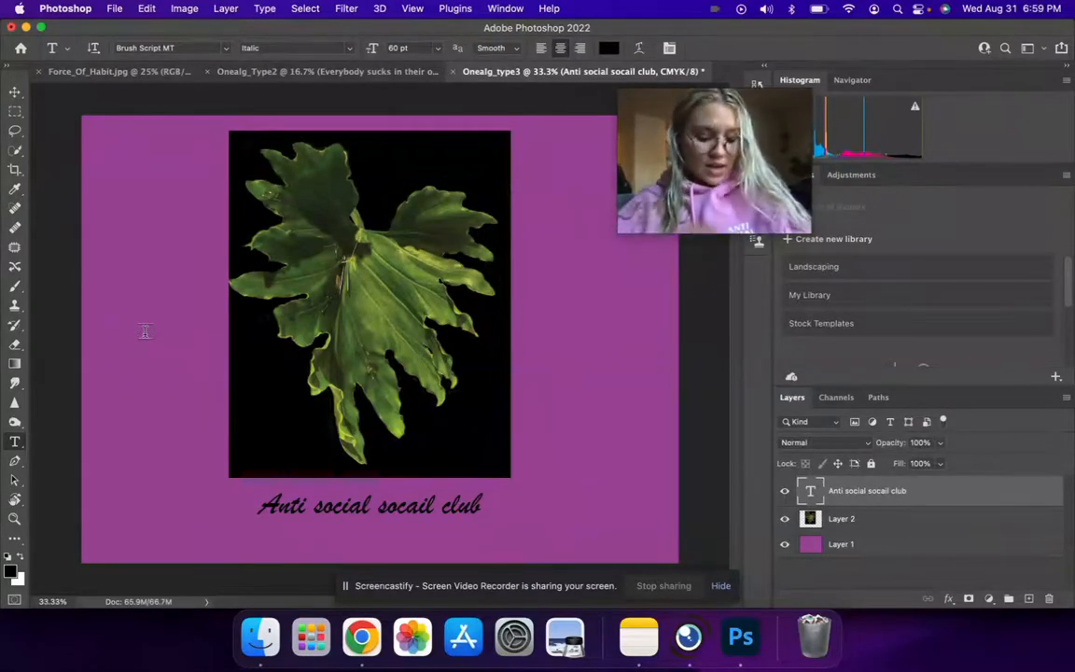
# Step: Correct the misspelled word "socail" in the caption to "social"
pyautogui.click(425, 505)
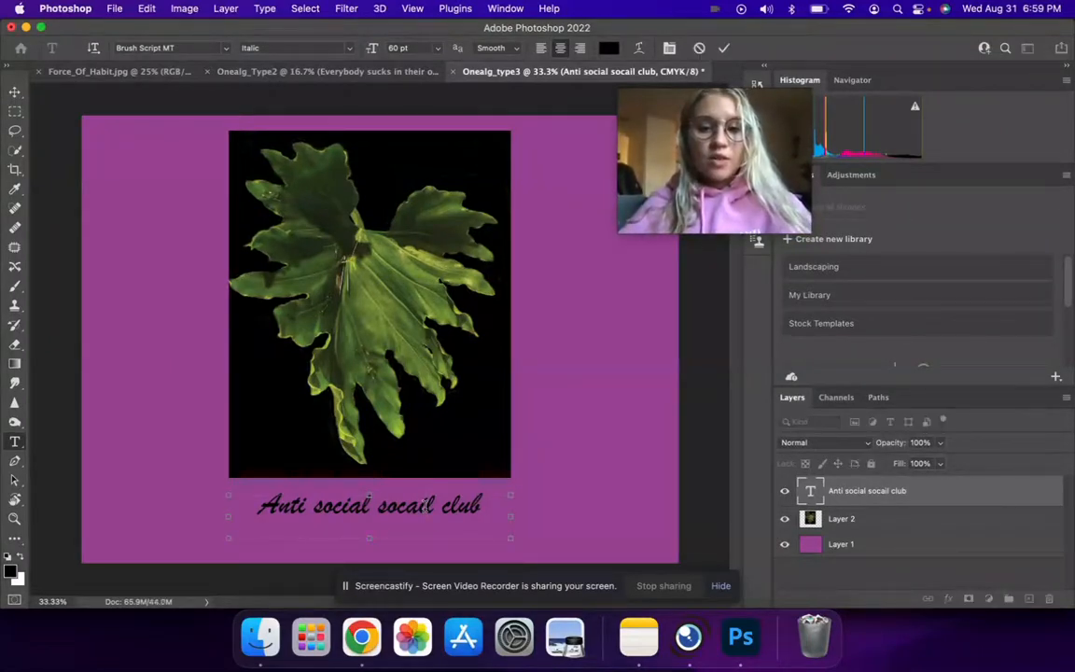
pyautogui.doubleClick(424, 505)
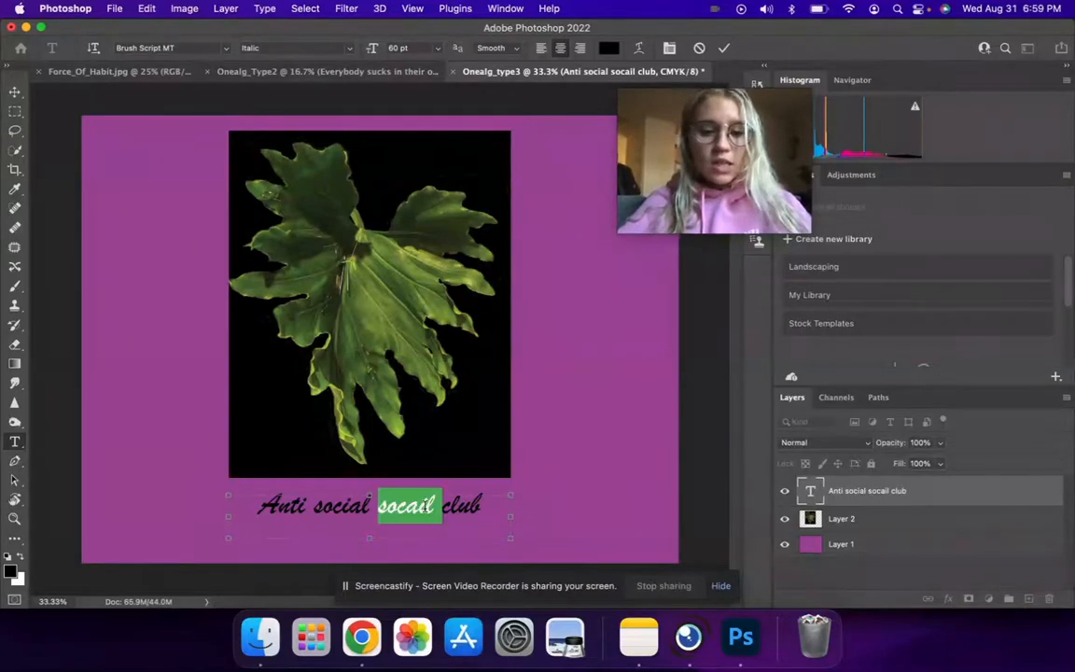
pyautogui.click(425, 505)
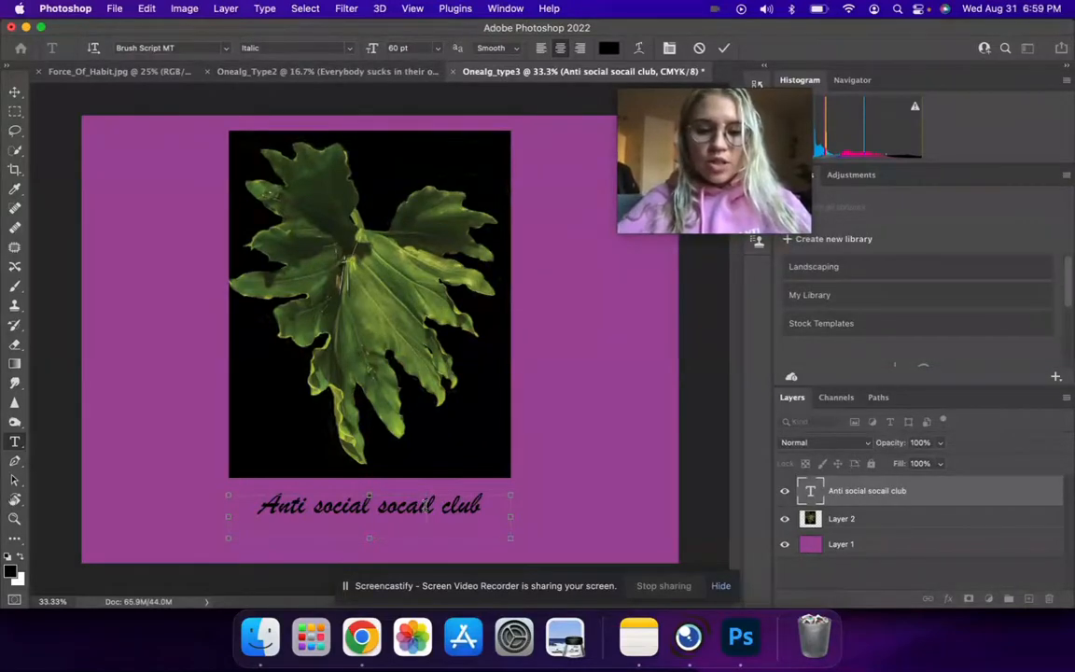
pyautogui.press('BackSpace')
pyautogui.press('BackSpace')
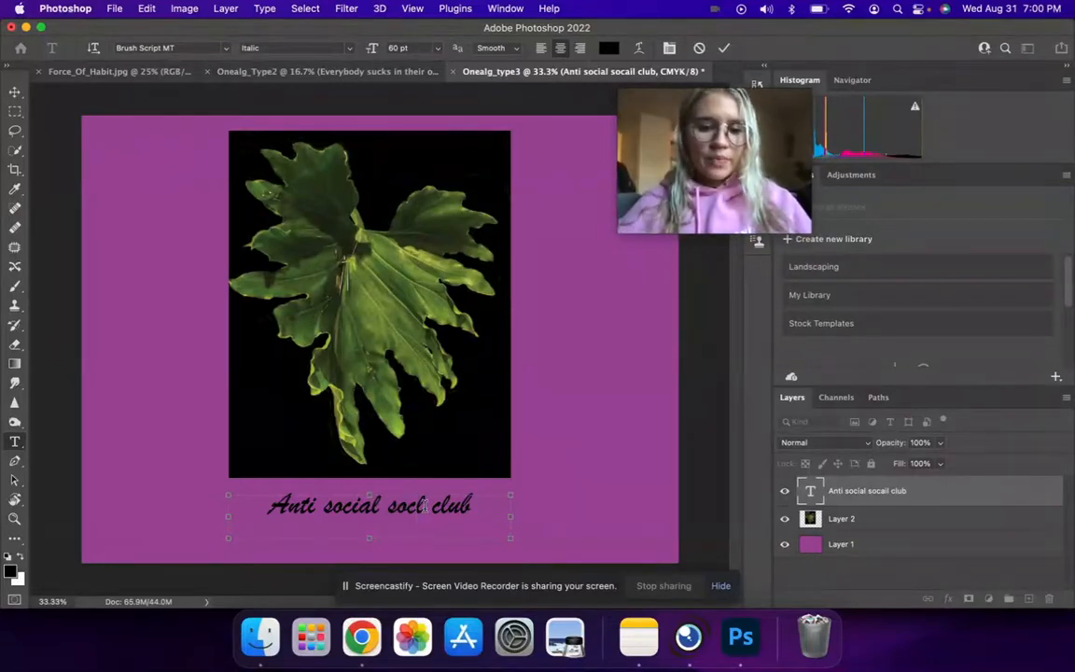
pyautogui.write('ial')
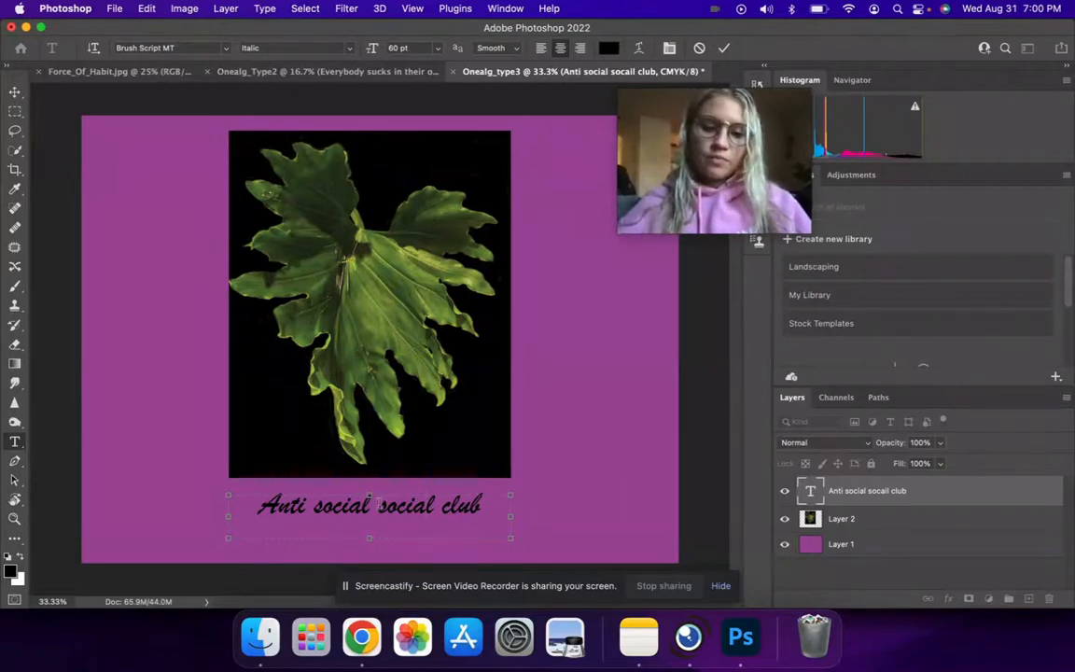
# Step: Break the caption after "Anti social" and extend its text box upward and downward to fit "social club" on a second line
pyautogui.moveTo(370, 501); pyautogui.dragTo(266, 506)
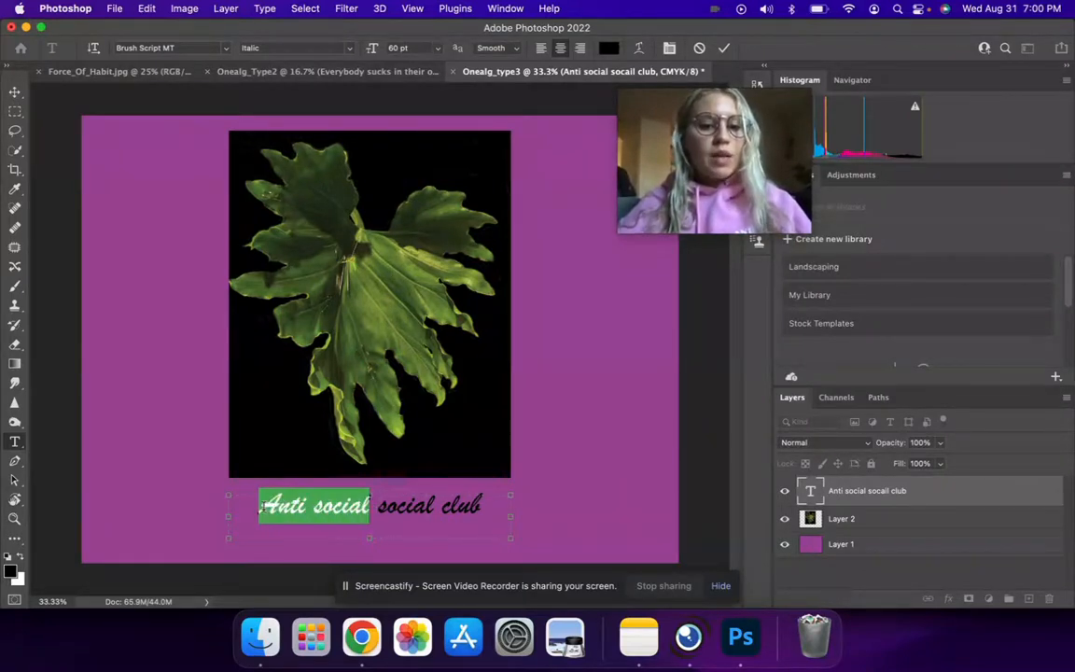
pyautogui.click(372, 504)
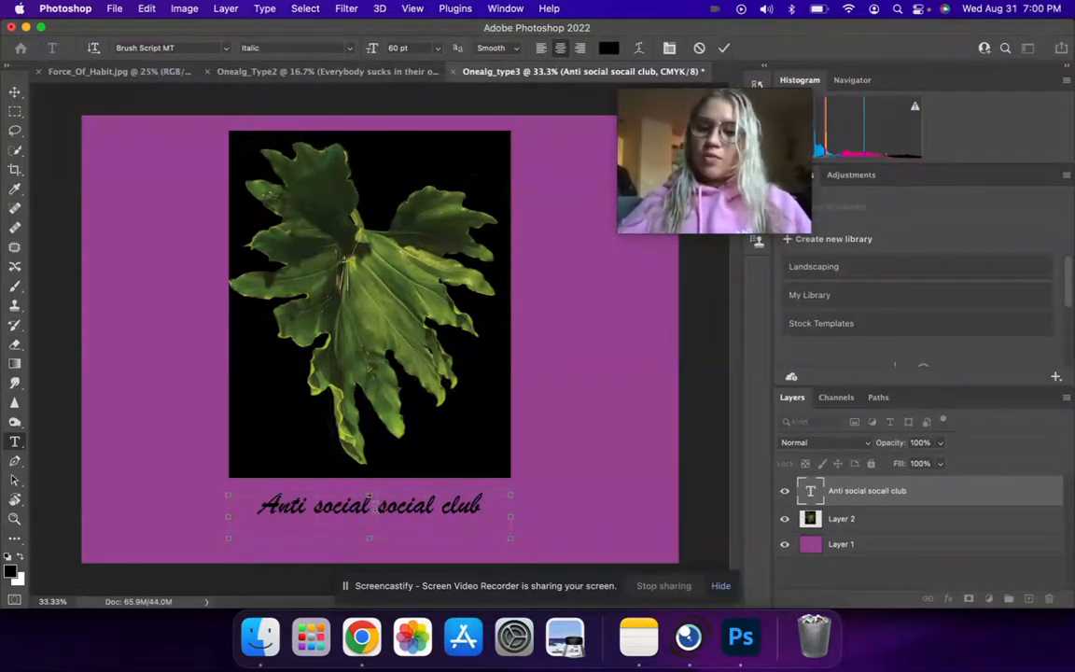
pyautogui.hotkey('shift', 'End')
pyautogui.press('Delete')
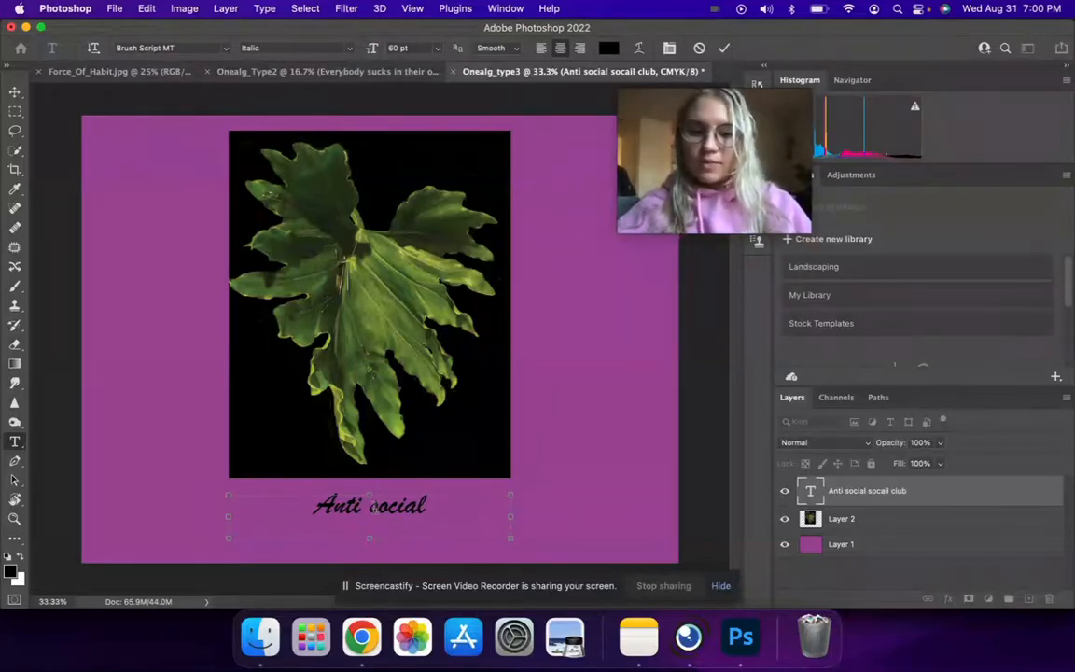
pyautogui.press('super+z')
pyautogui.press('super+shift+z')
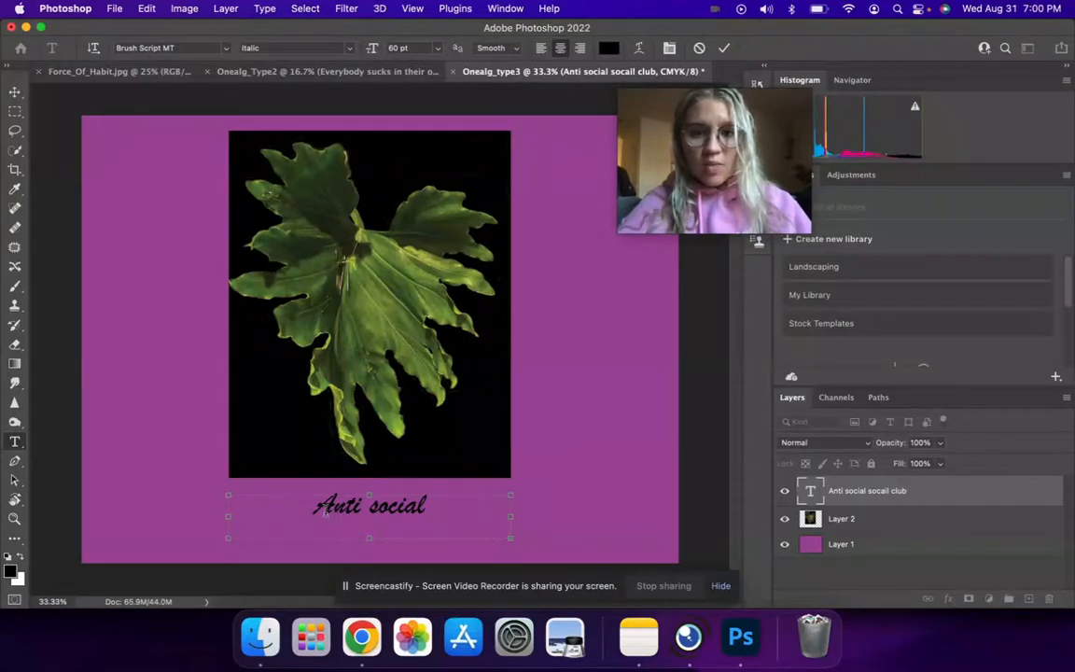
pyautogui.moveTo(369, 494); pyautogui.dragTo(369, 484)
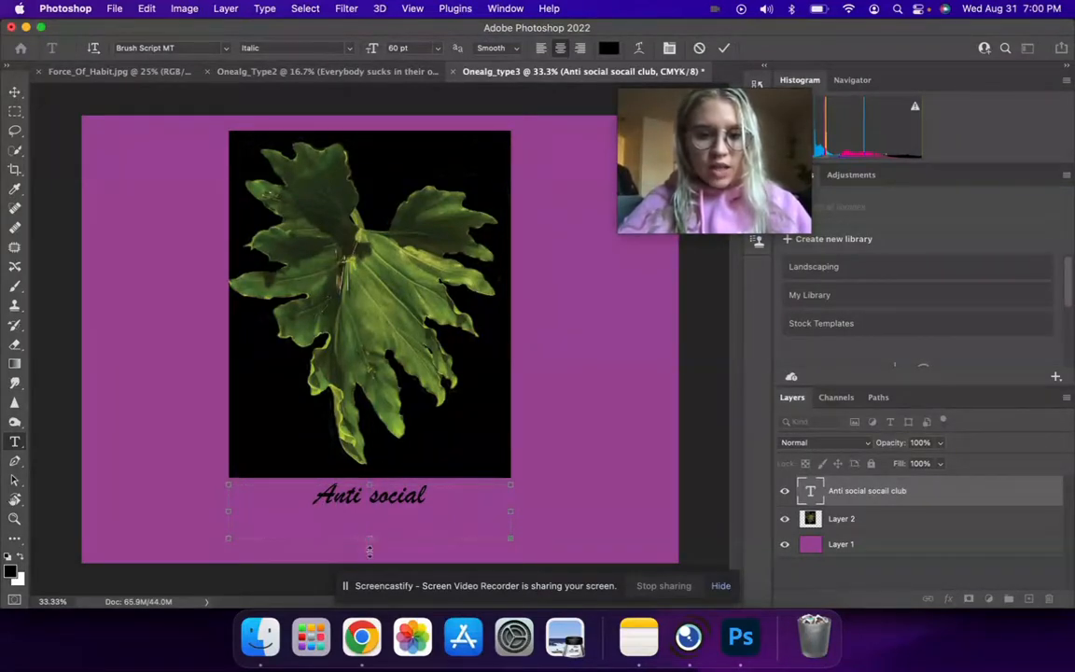
pyautogui.moveTo(369, 538); pyautogui.dragTo(369, 563)
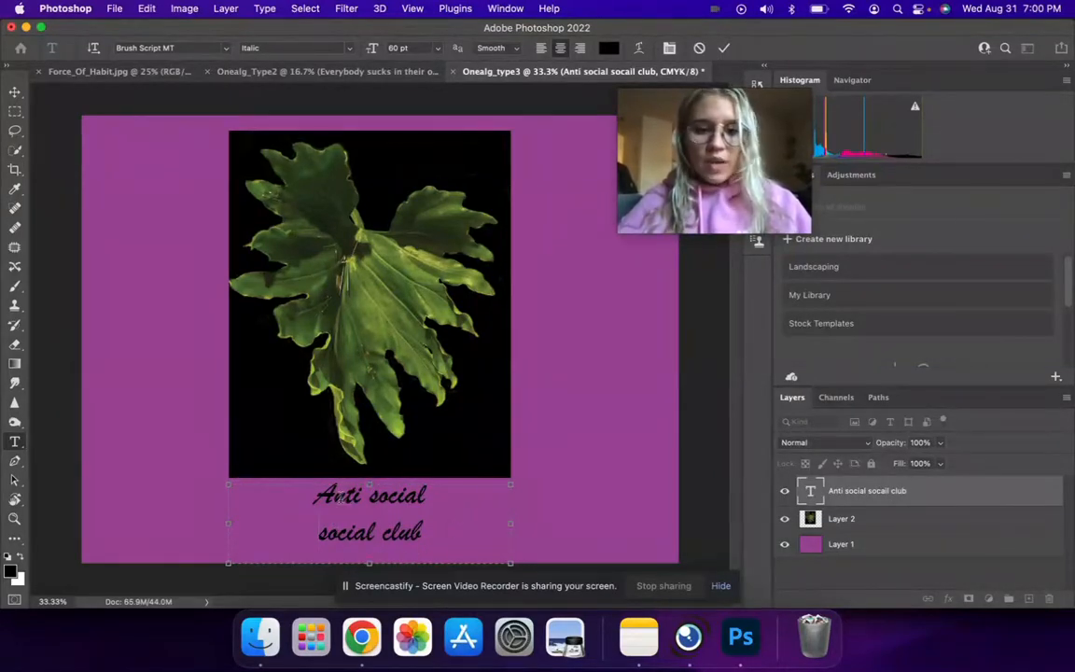
# Step: Set the "Anti social" line of the caption to Myriad Pro Bold
pyautogui.doubleClick(359, 497)
pyautogui.tripleClick(359, 497)
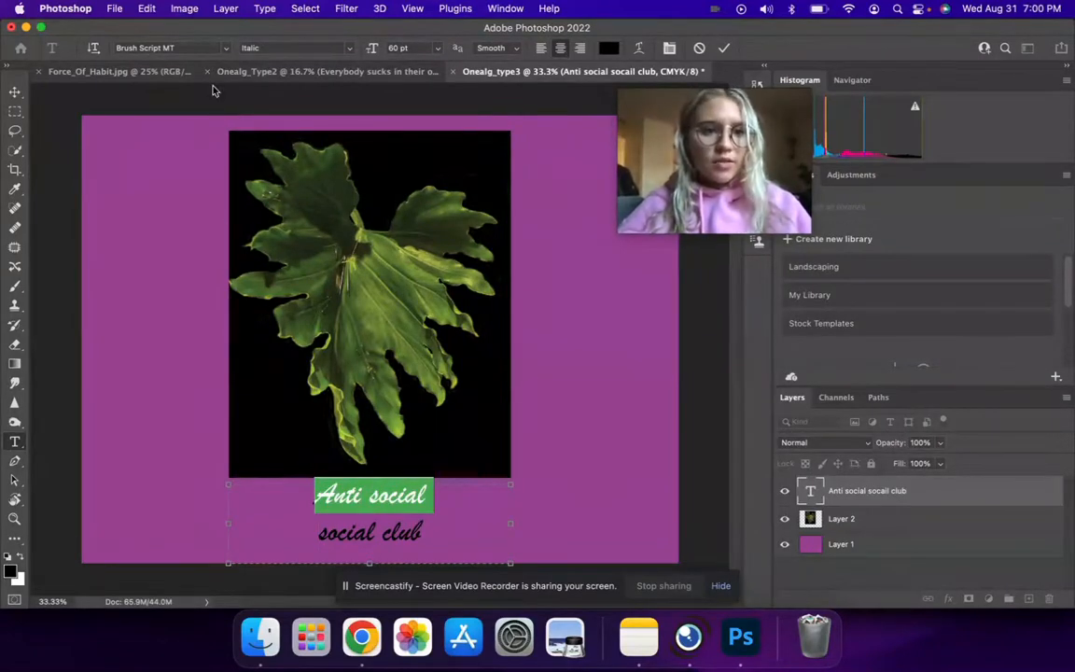
pyautogui.click(224, 51)
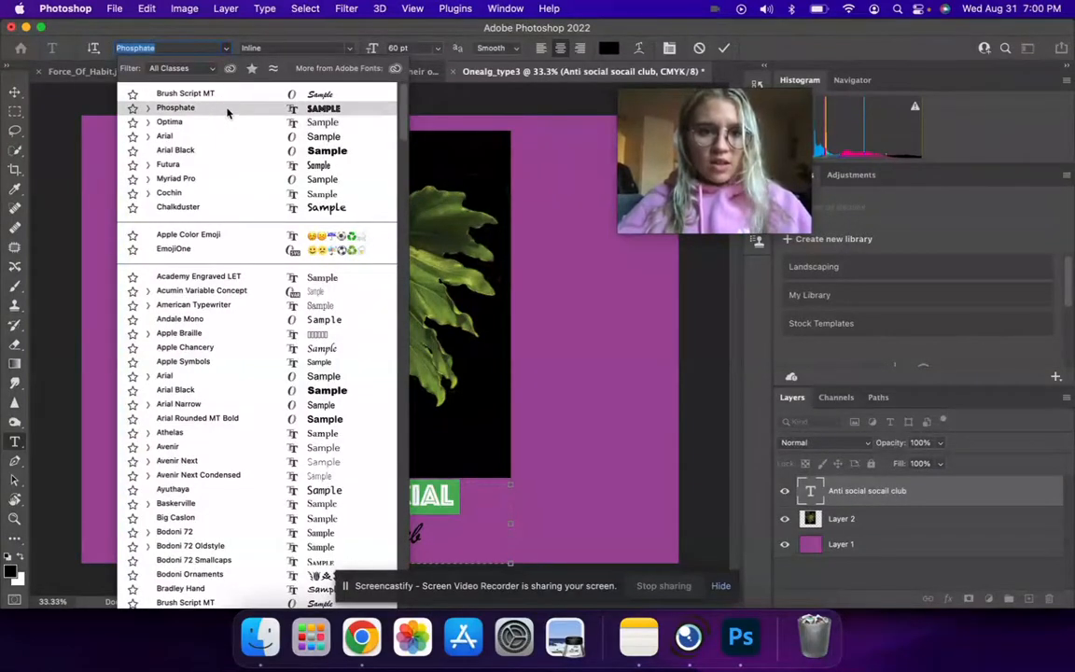
pyautogui.click(237, 181)
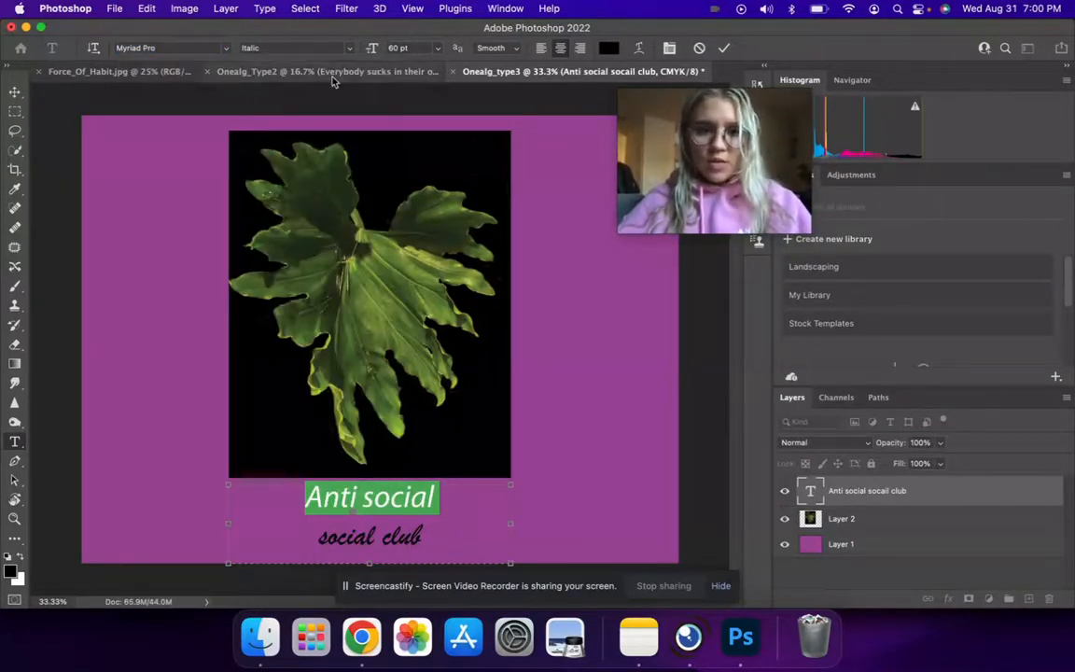
pyautogui.click(347, 48)
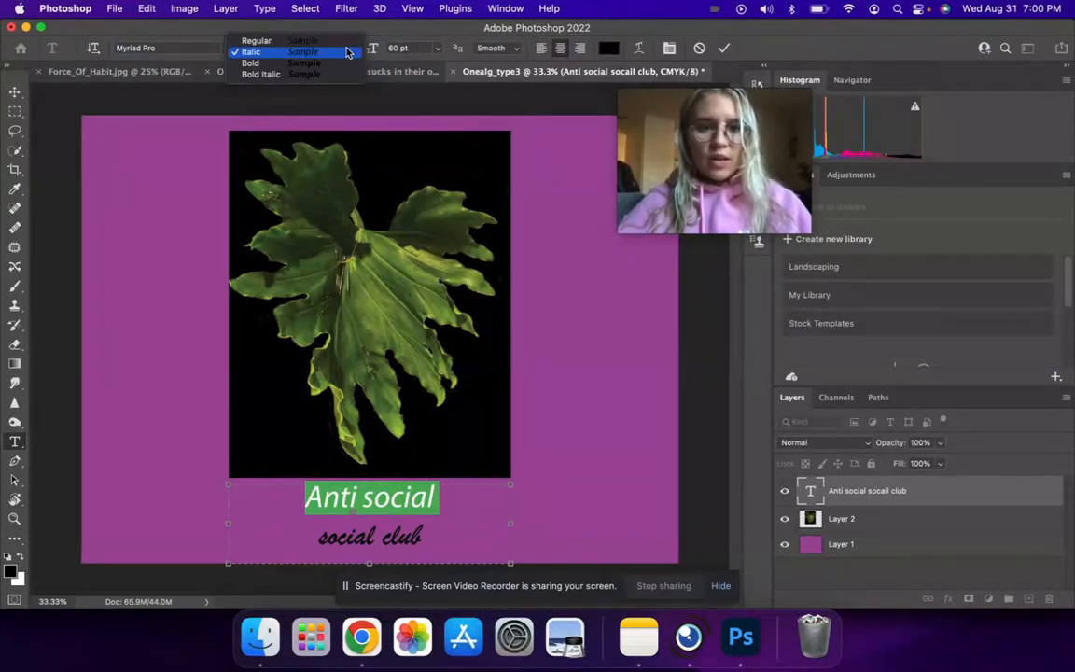
pyautogui.click(348, 63)
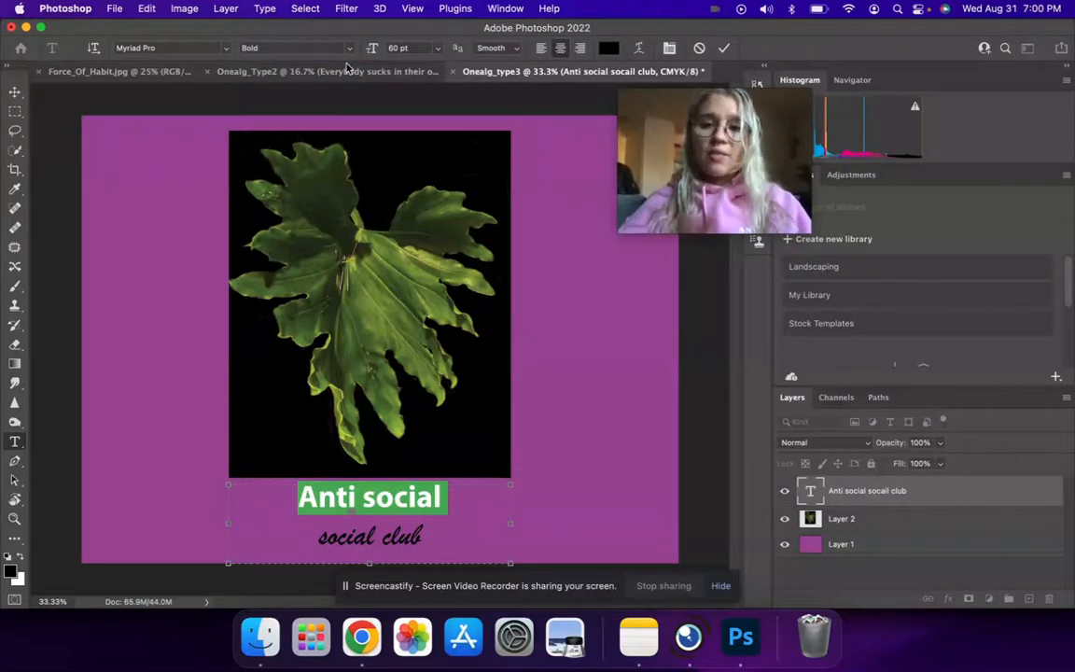
# Step: Preview the recently used fonts down to Chalkduster on the "Anti social" line, without choosing one, and commit the text
pyautogui.click(226, 49)
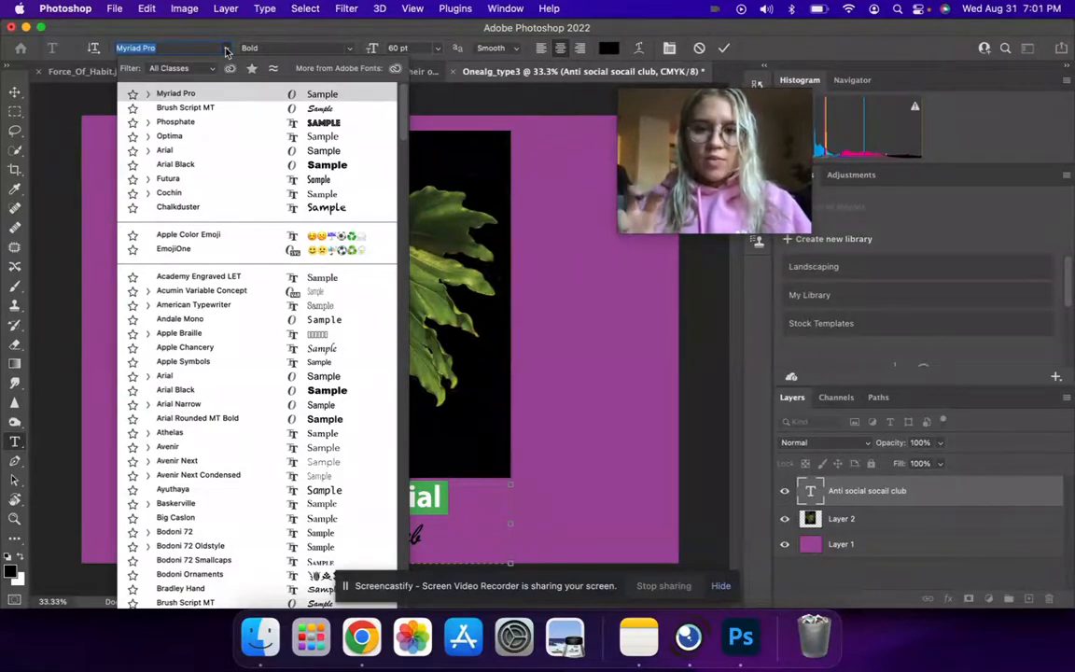
pyautogui.press('Down')
pyautogui.press('Down')
pyautogui.press('Down')
pyautogui.press('Down')
pyautogui.press('Down')
pyautogui.press('Down')
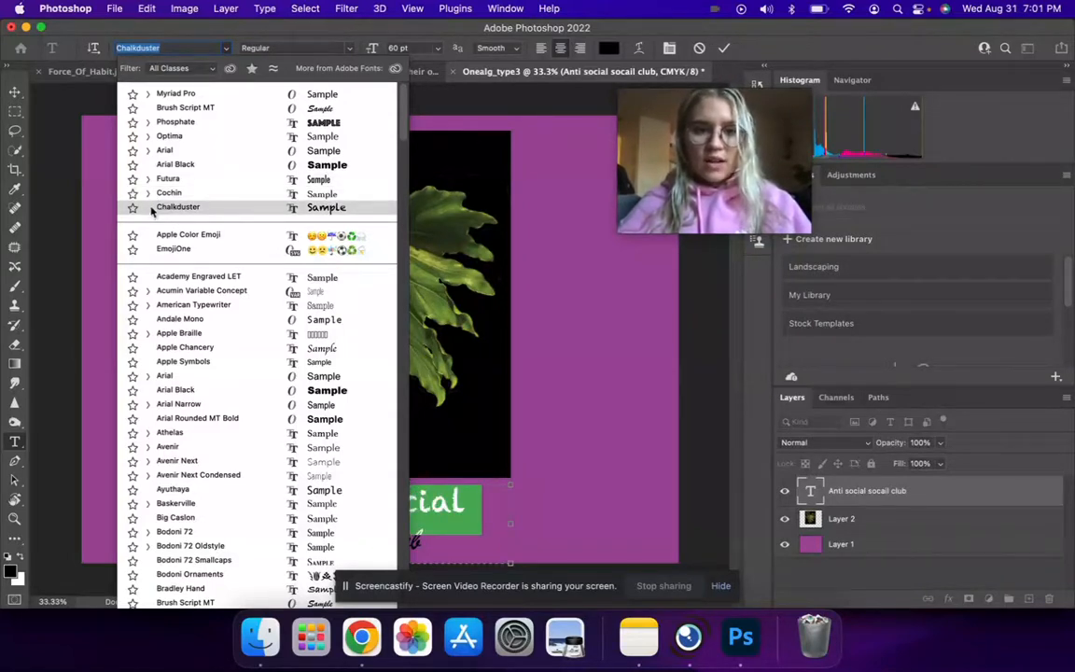
pyautogui.click(541, 192)
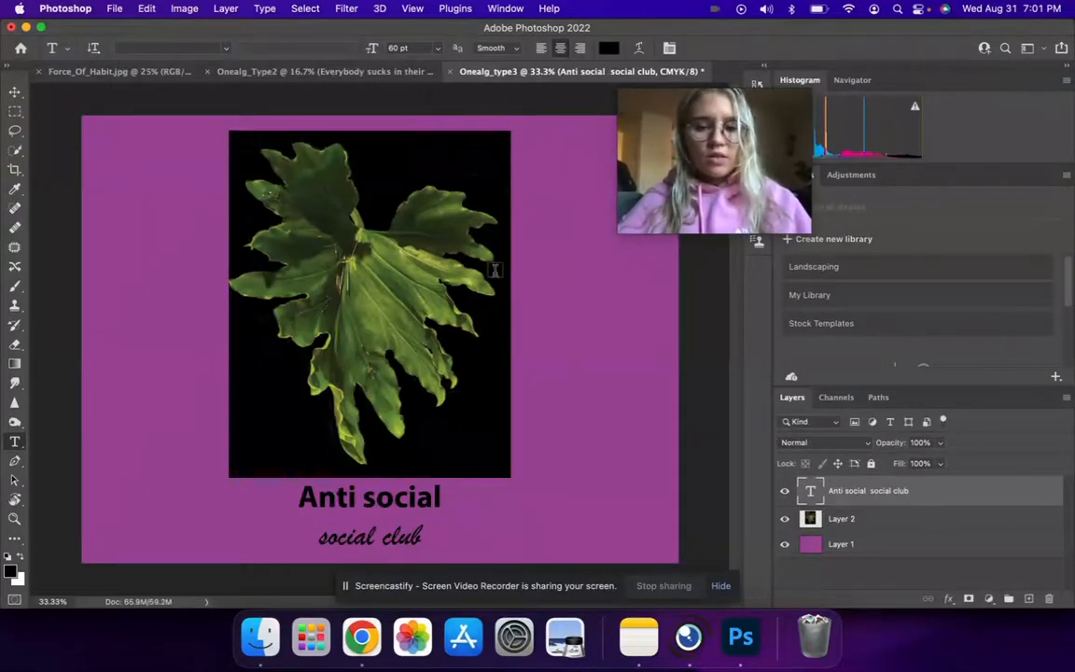
# Step: Move the two-line caption slightly down, keeping it centered beneath the leaf image with both lines inside the canvas
pyautogui.click(14, 91)
pyautogui.moveTo(385, 505)
pyautogui.mouseDown()
pyautogui.moveTo(336, 496)
pyautogui.moveTo(383, 516)
pyautogui.moveTo(372, 510)
pyautogui.moveTo(380, 462)
pyautogui.moveTo(380, 505)
pyautogui.mouseUp()
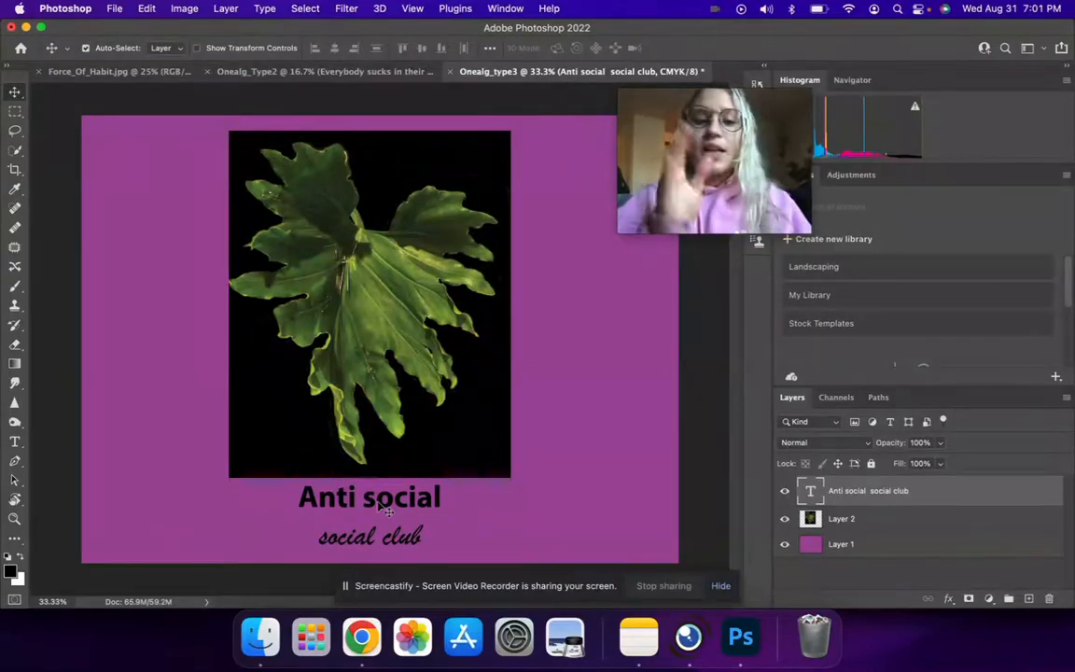
pyautogui.moveTo(386, 510); pyautogui.dragTo(382, 521)
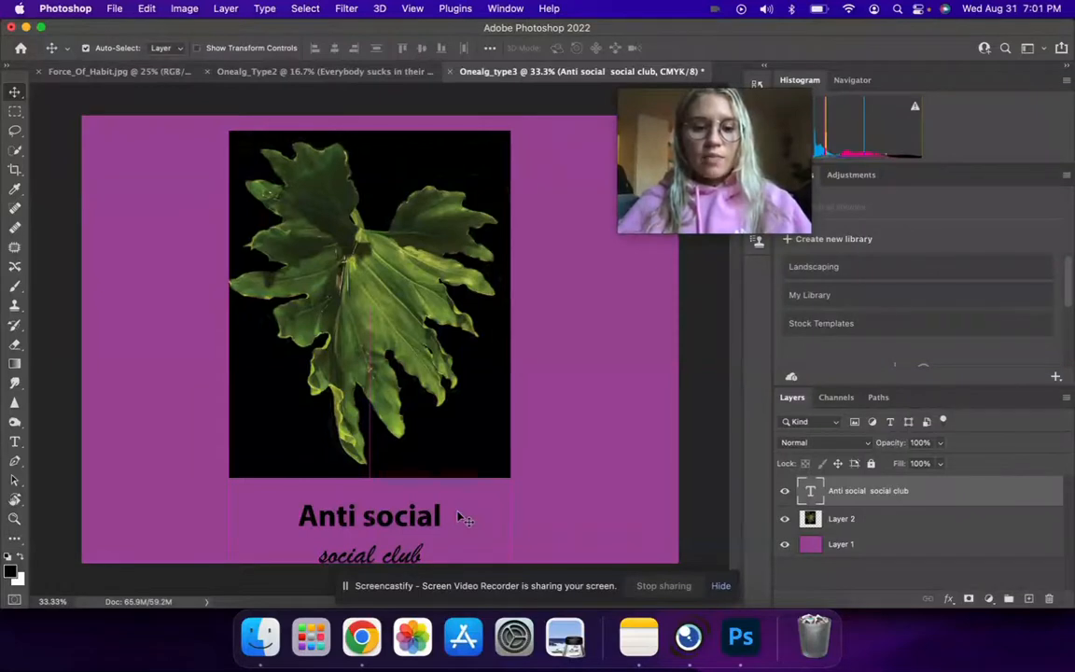
pyautogui.moveTo(416, 516); pyautogui.dragTo(417, 509)
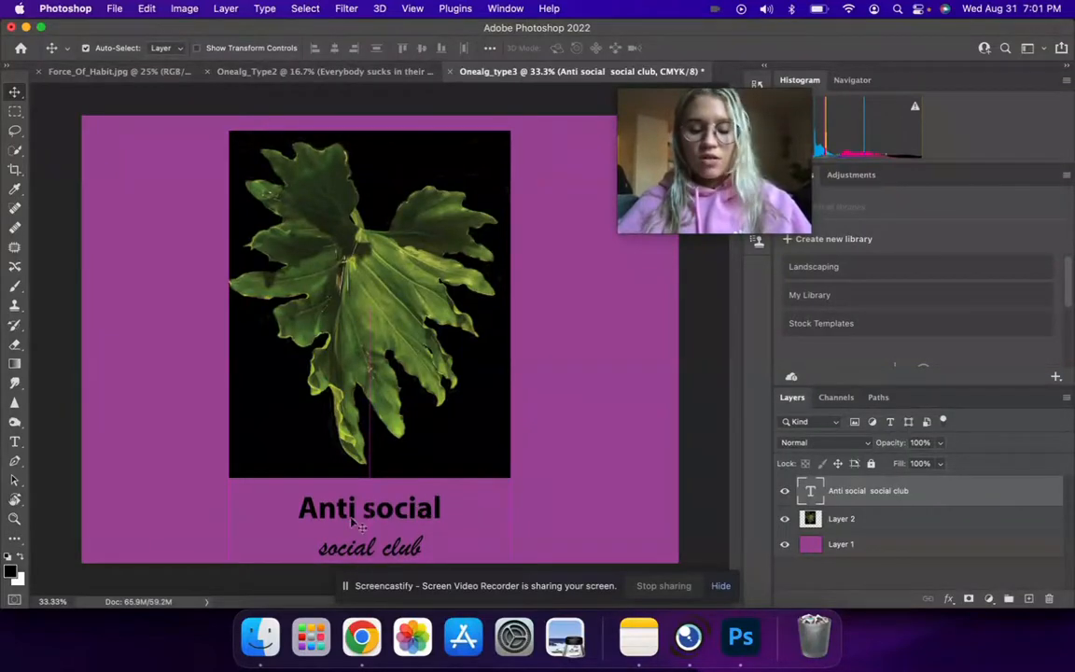
# Step: Warp the whole caption with the Arch style at Bend +8%, Horizontal Distortion -32% and Vertical Distortion +45%
pyautogui.doubleClick(416, 512)
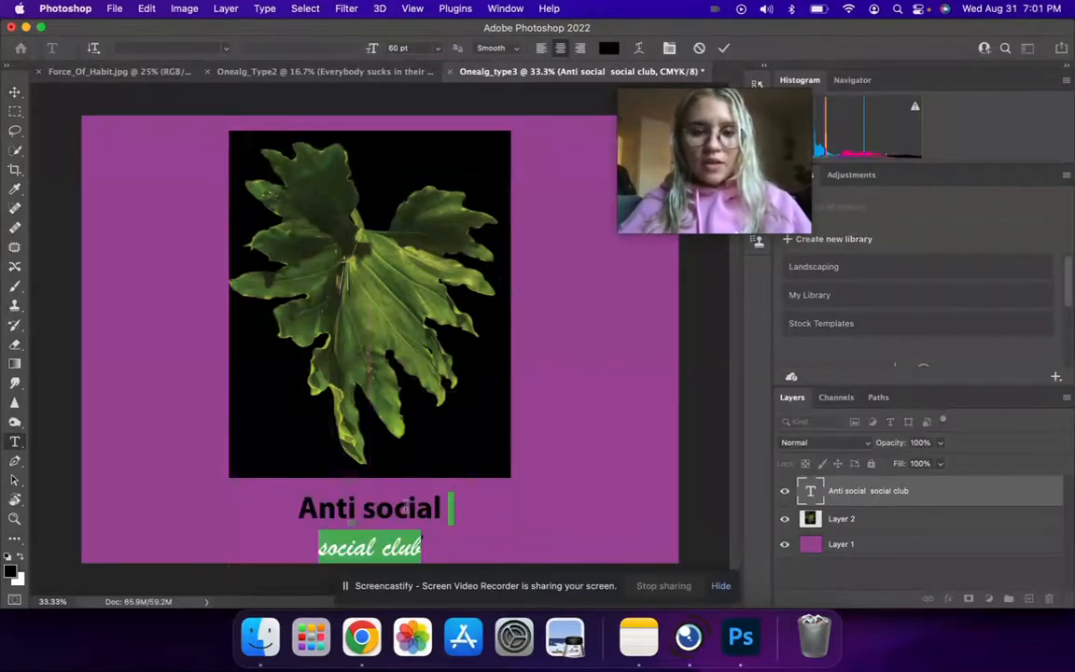
pyautogui.tripleClick(404, 507)
pyautogui.doubleClick(407, 507)
pyautogui.tripleClick(407, 507)
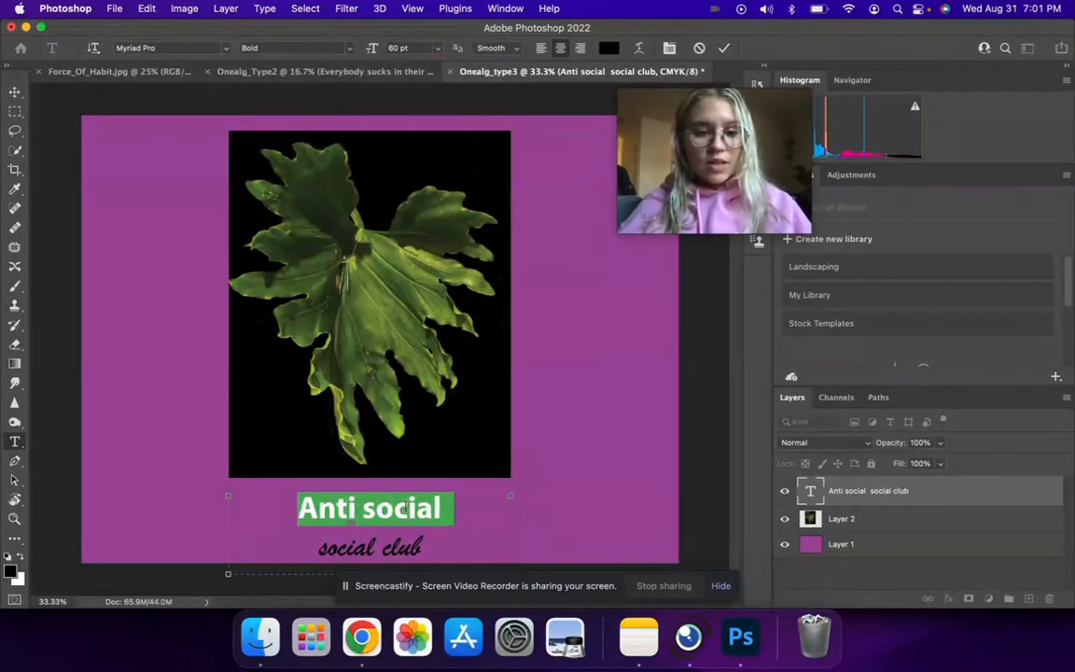
pyautogui.click(407, 507)
pyautogui.moveTo(299, 509); pyautogui.dragTo(425, 558)
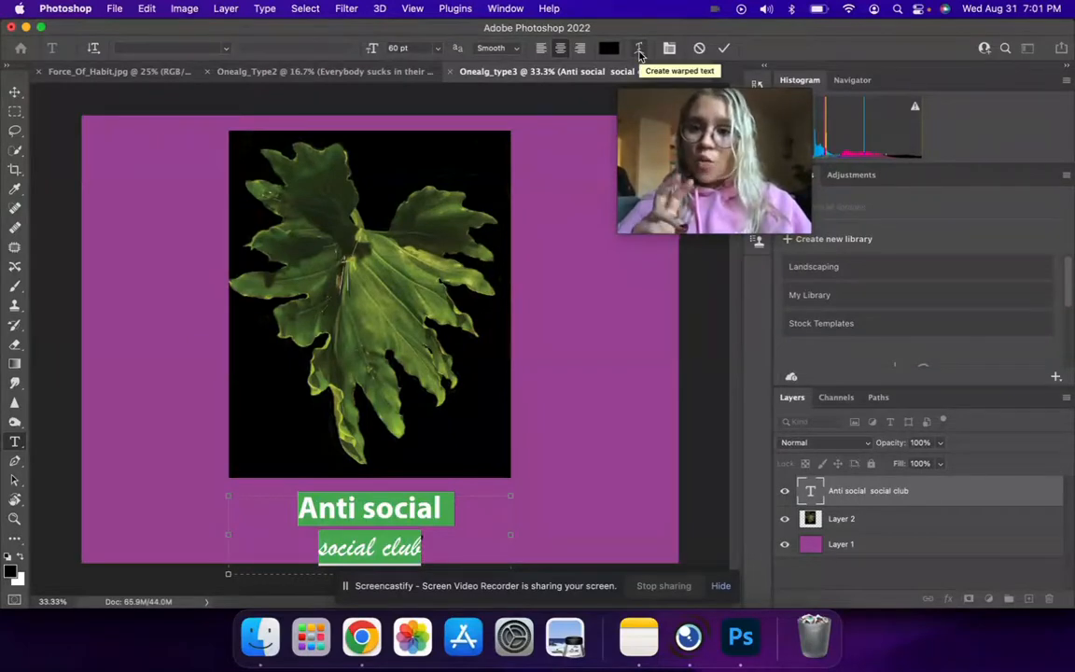
pyautogui.click(639, 50)
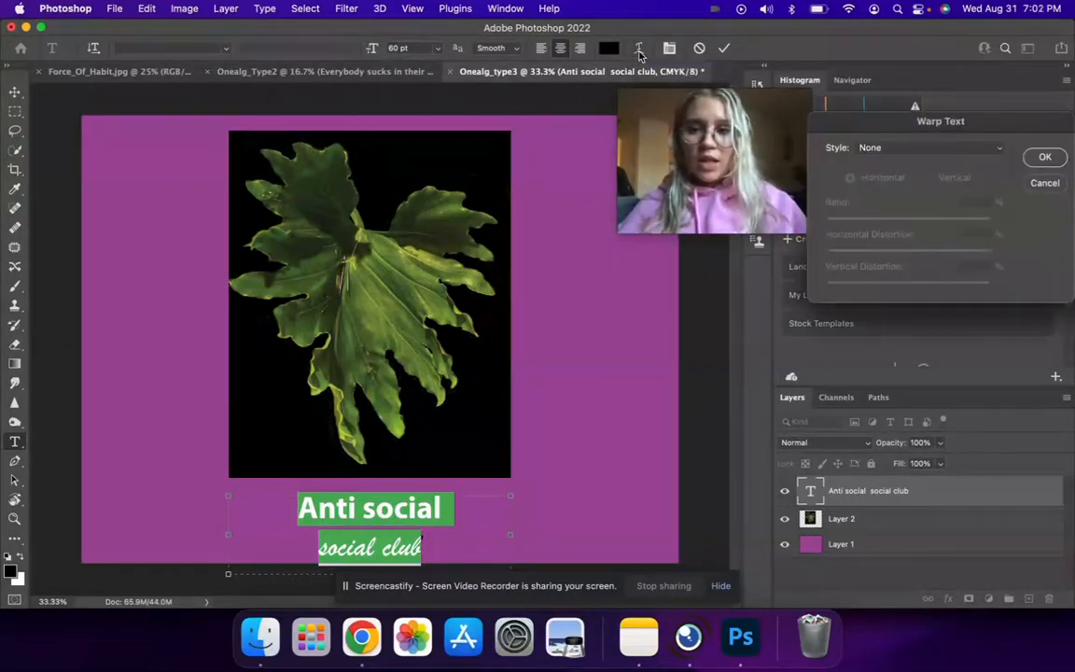
pyautogui.click(979, 152)
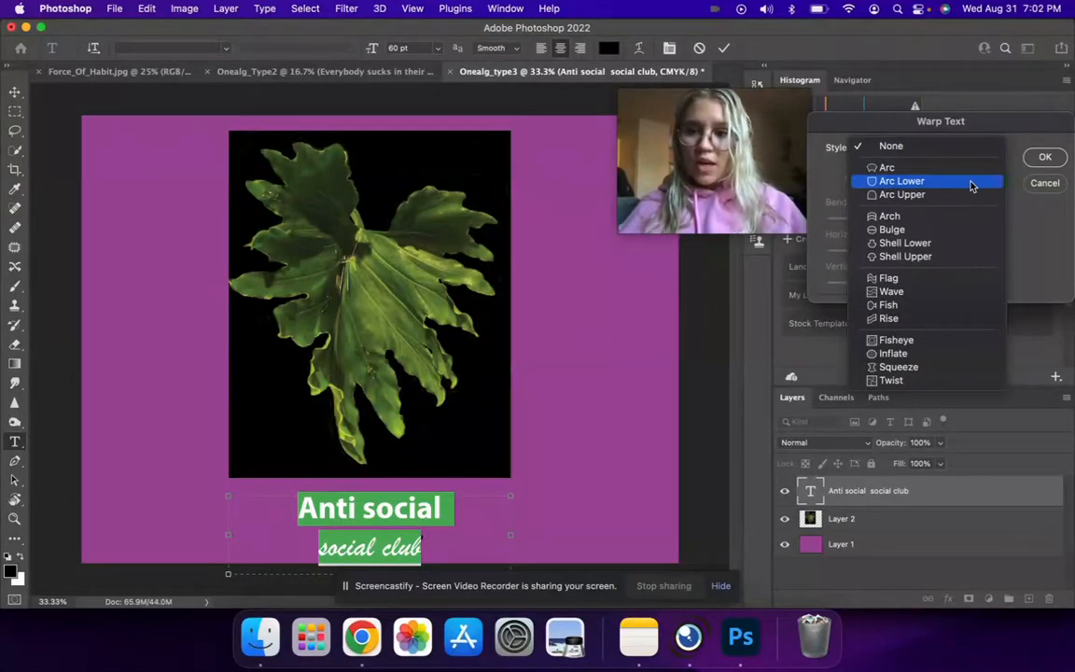
pyautogui.click(961, 217)
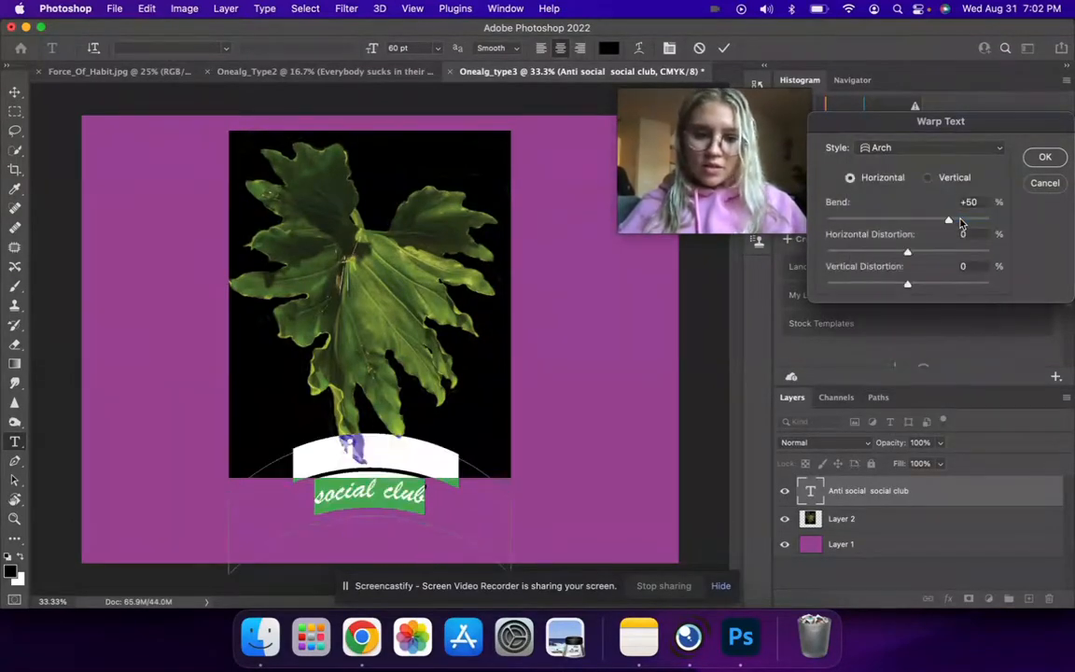
pyautogui.moveTo(949, 221); pyautogui.dragTo(929, 287)
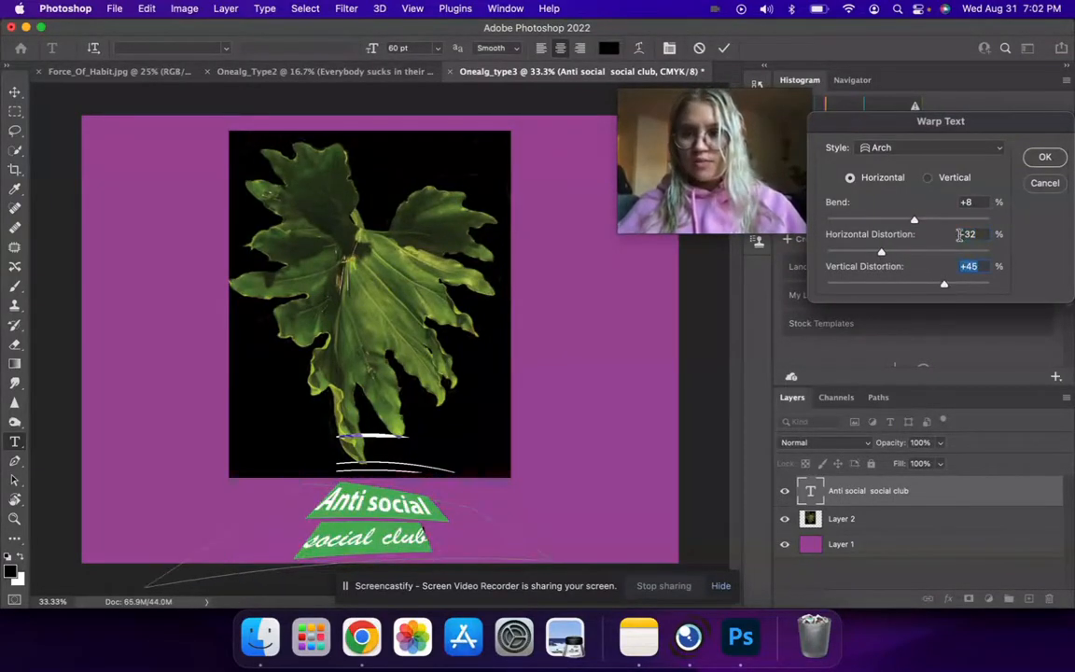
# Step: Change the caption's warp style to Fish with Vertical orientation and apply the warp
pyautogui.click(943, 147)
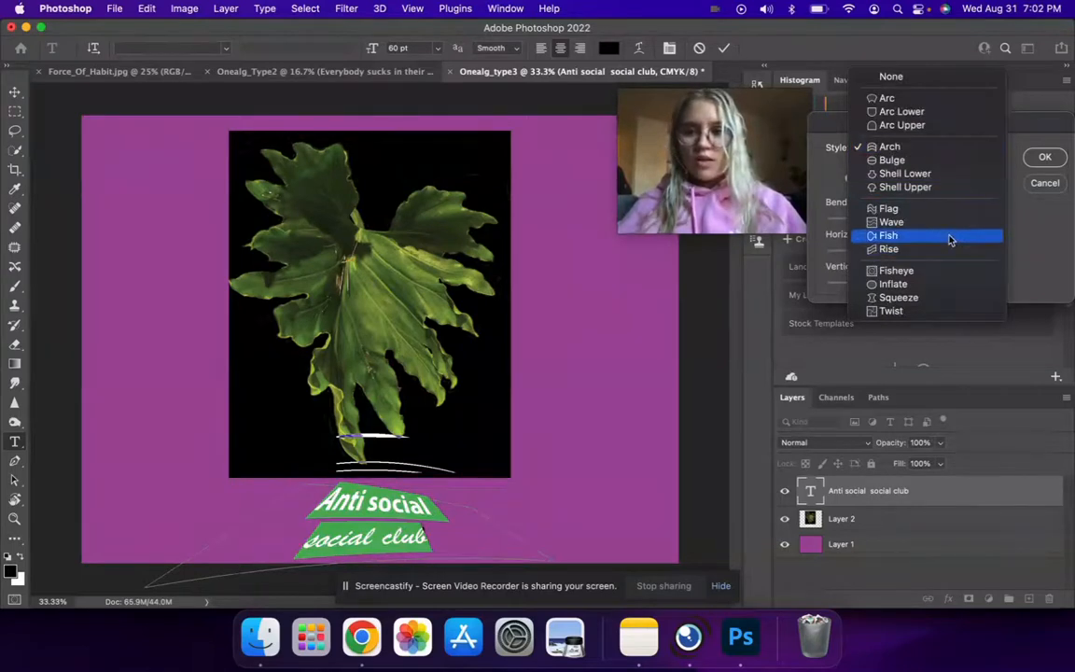
pyautogui.click(950, 237)
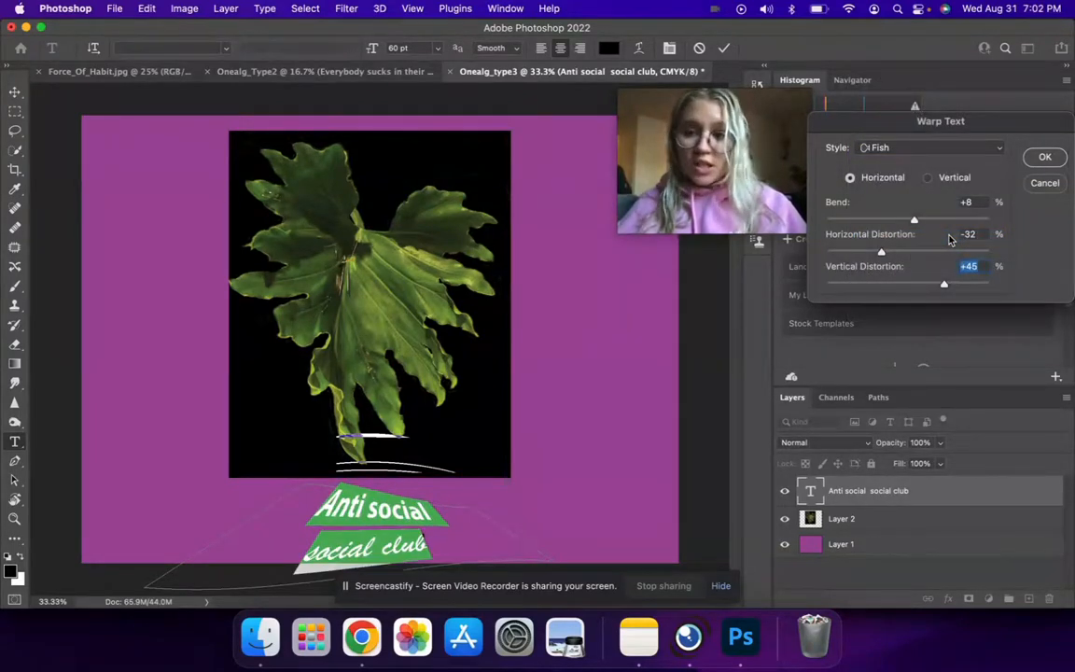
pyautogui.click(936, 148)
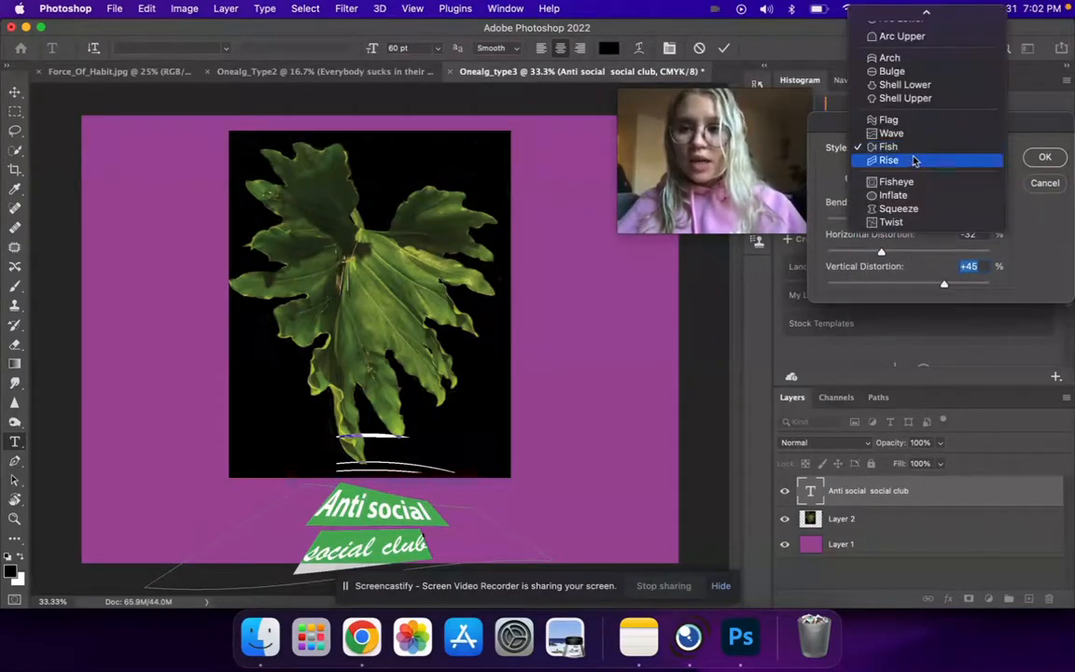
pyautogui.click(1020, 213)
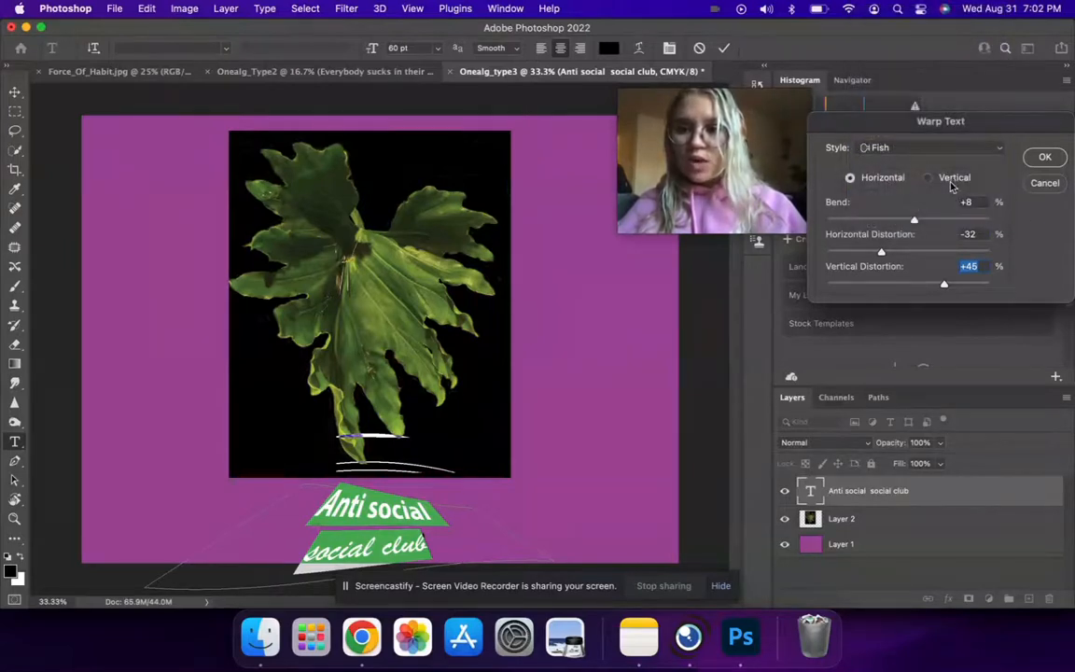
pyautogui.click(929, 179)
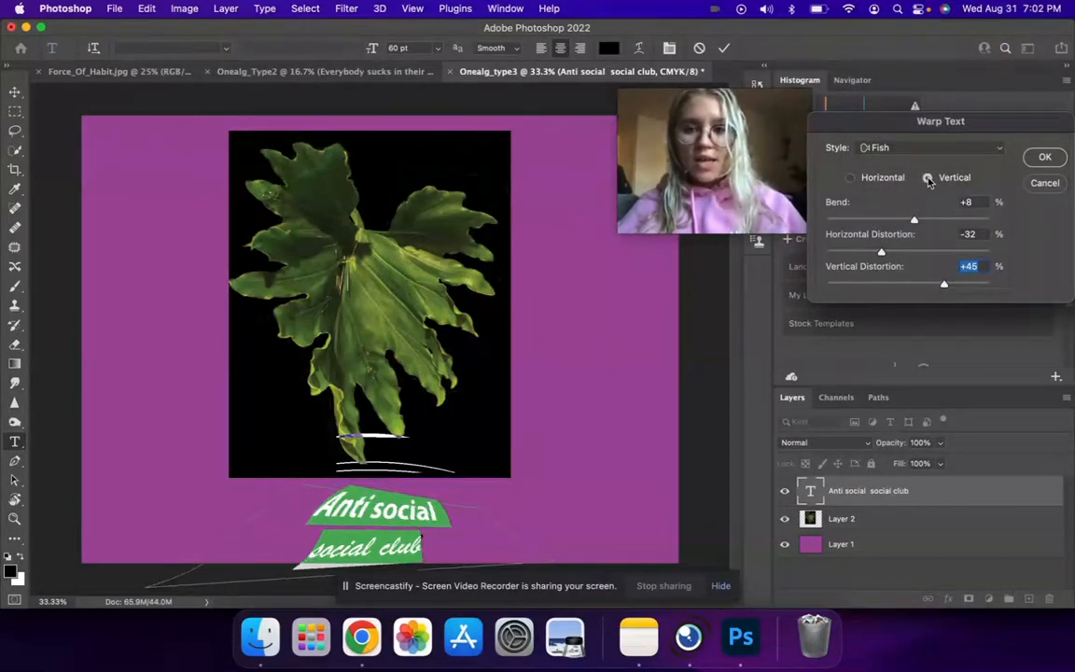
pyautogui.press('Return')
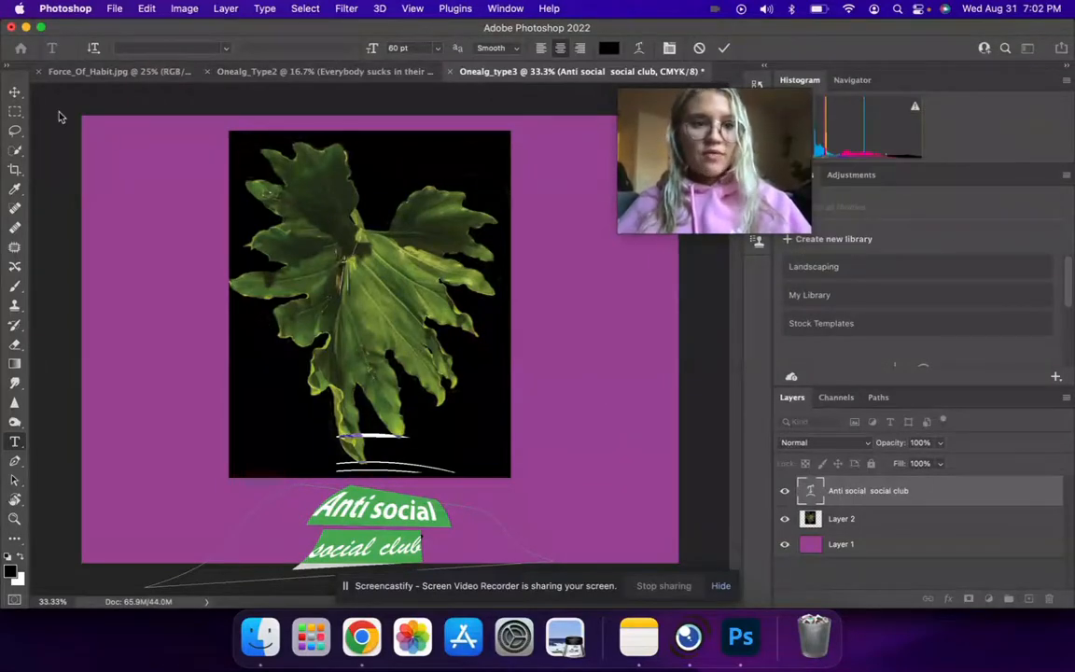
# Step: Commit the warped caption and shift it slightly up and to the left beneath the leaf image
pyautogui.click(15, 91)
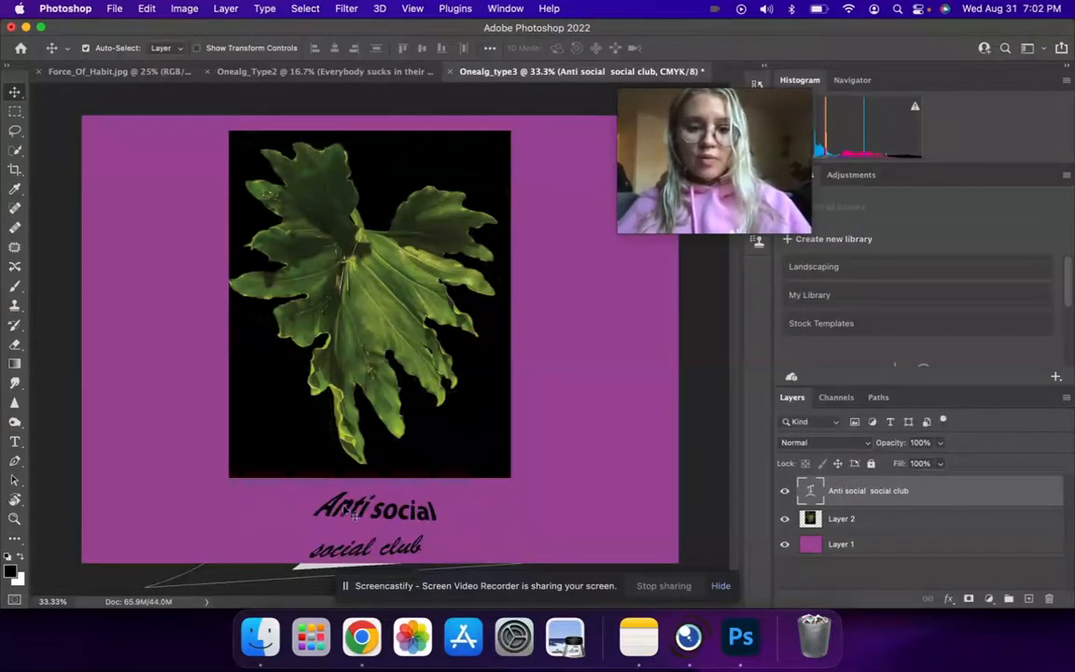
pyautogui.moveTo(350, 509); pyautogui.dragTo(345, 503)
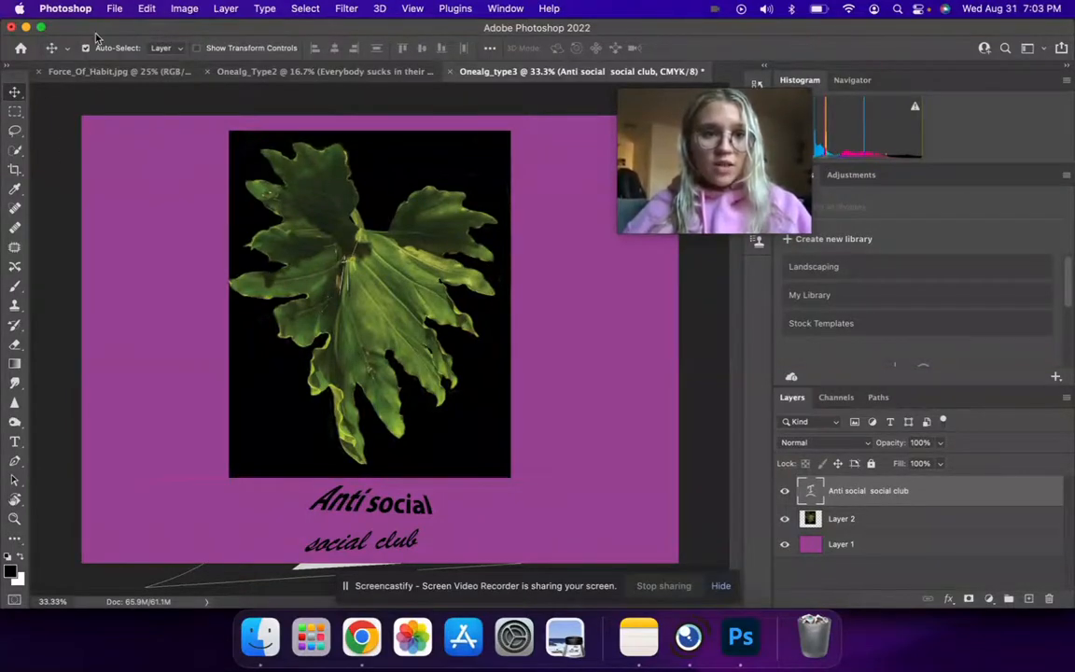
pyautogui.click(115, 9)
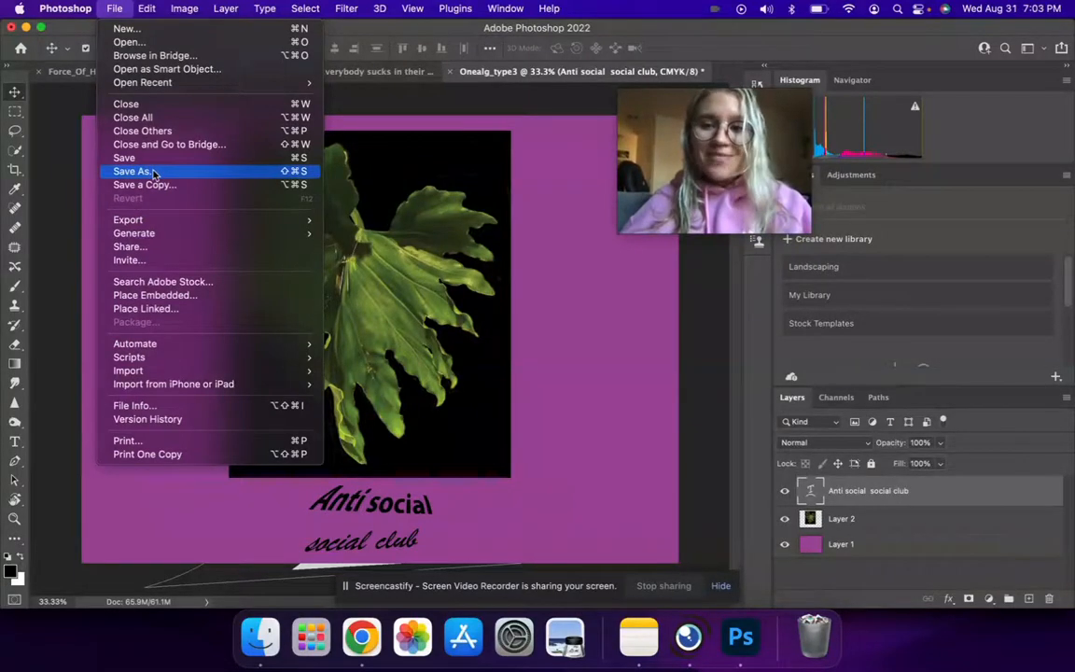
pyautogui.click(412, 115)
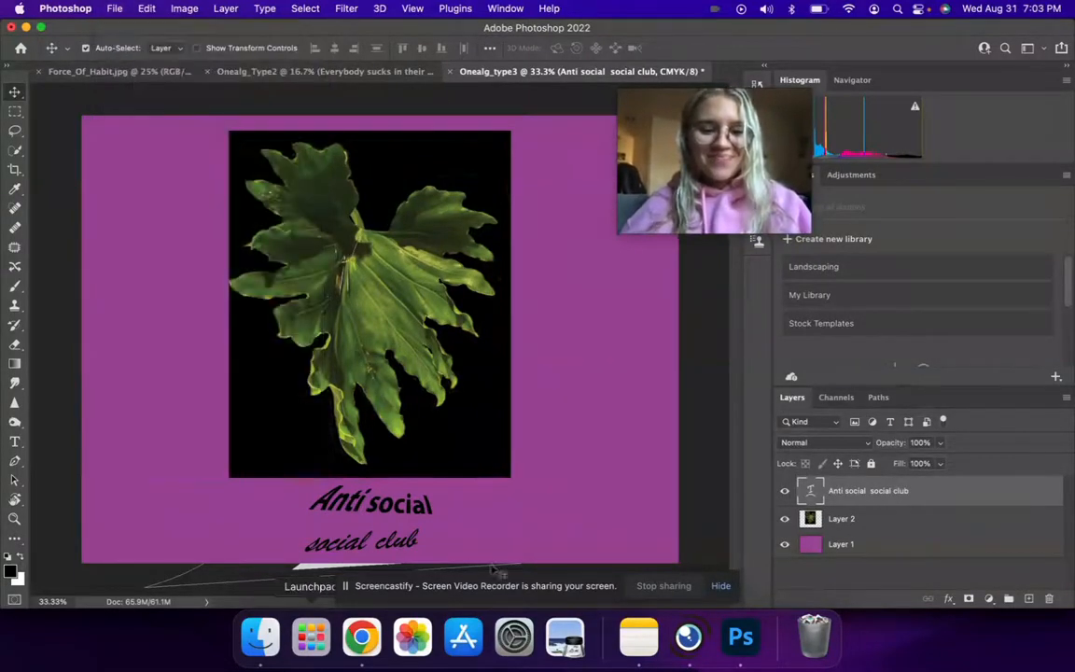